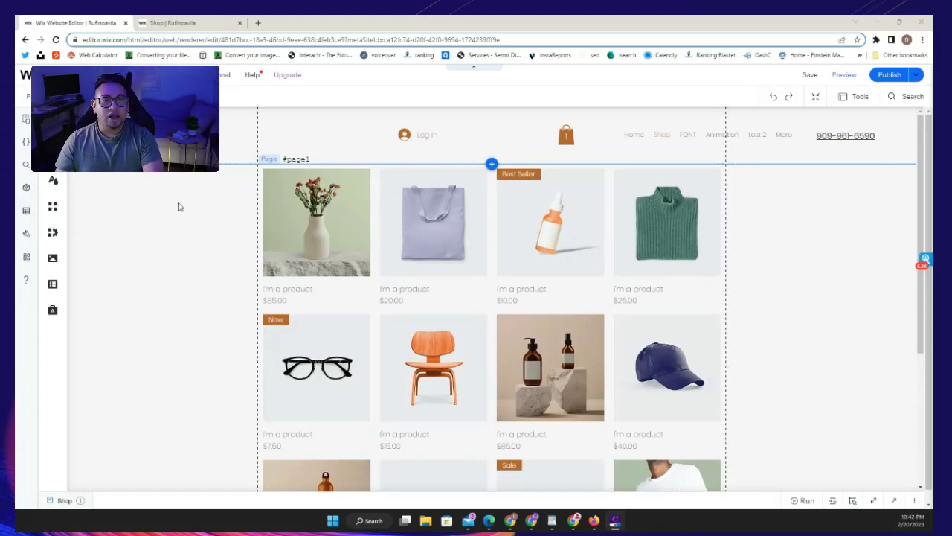
Look over the Dev Mode options and the Shop page's code panel
scroll(374, 294, "down", 1)
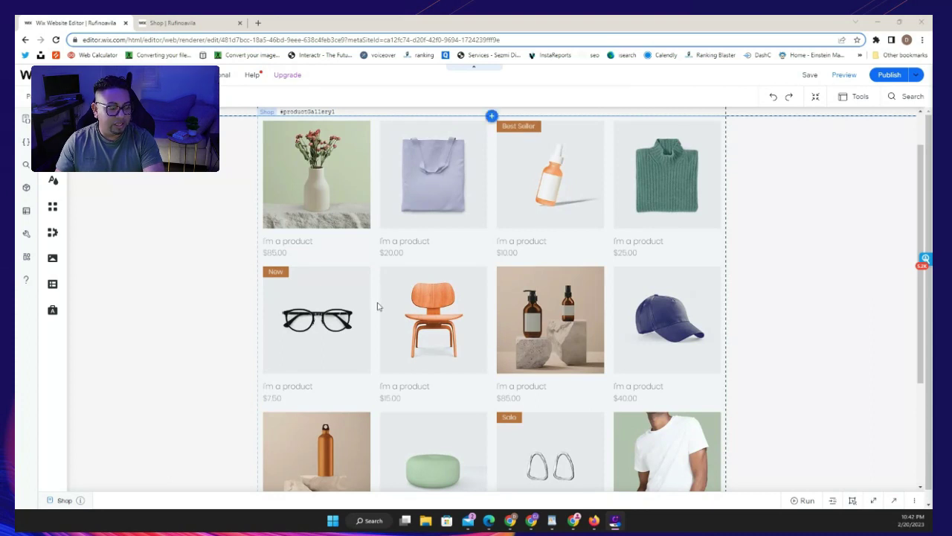
mouse_move(134, 75)
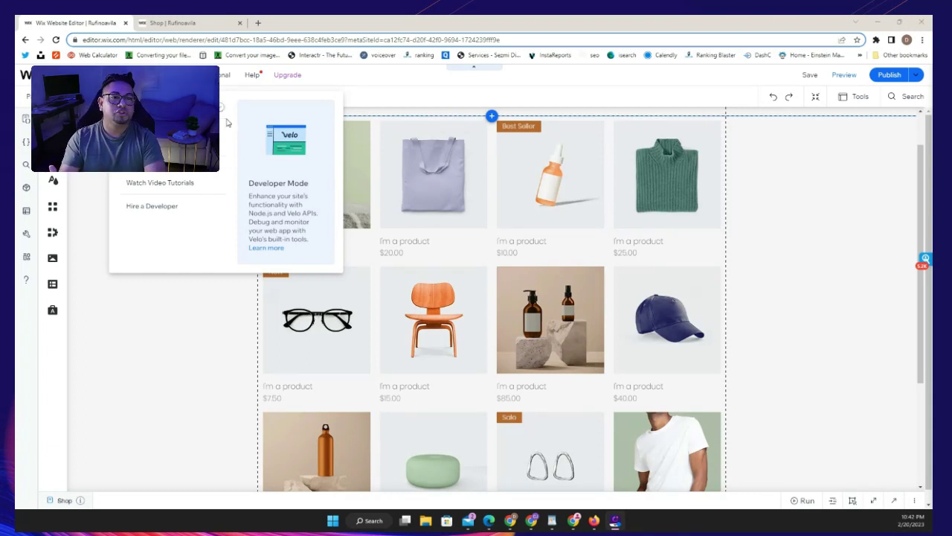
mouse_move(208, 75)
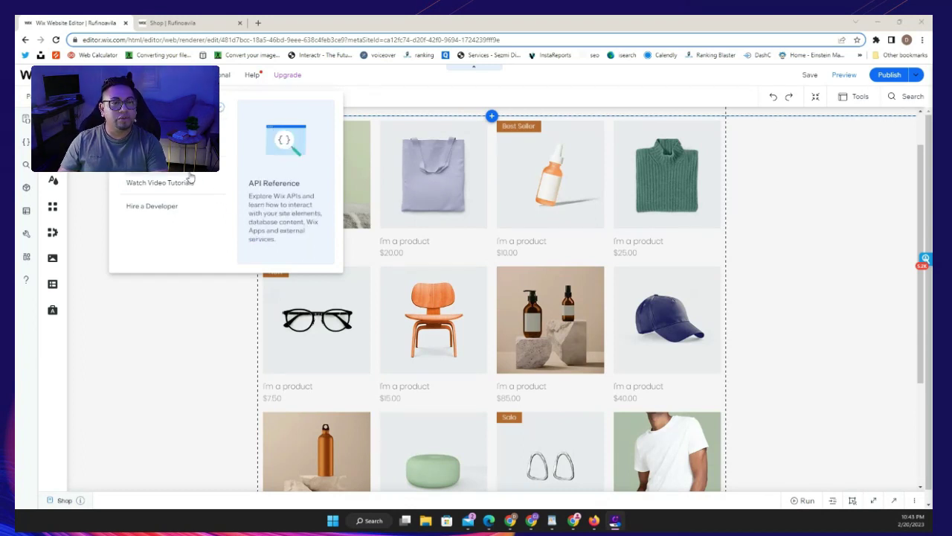
left_click(895, 501)
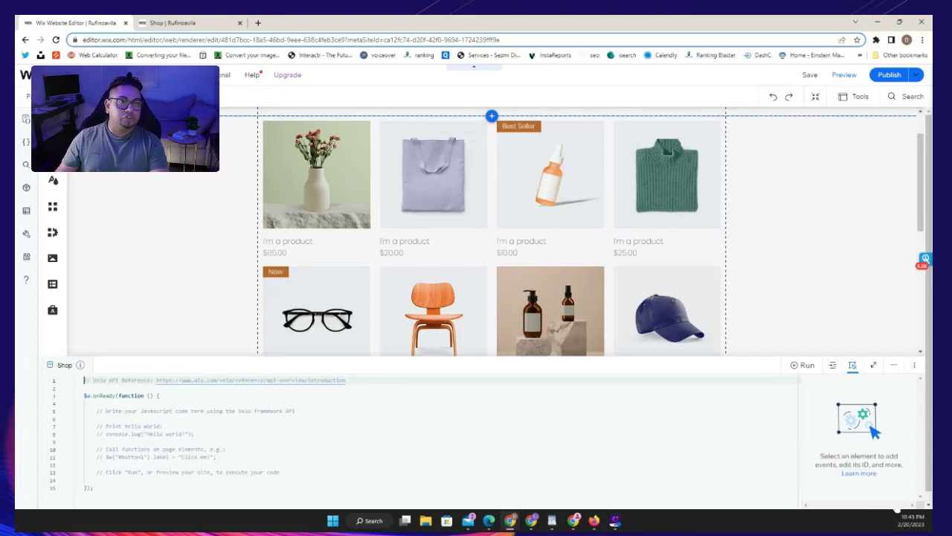
left_click(894, 364)
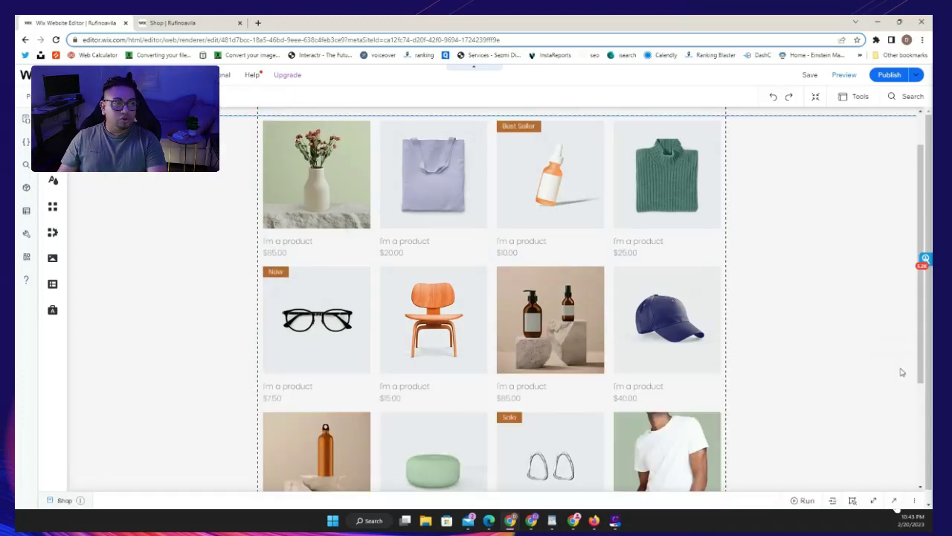
Preview the Shop page with the developer console collapsed and open the glasses product page
left_click(495, 254)
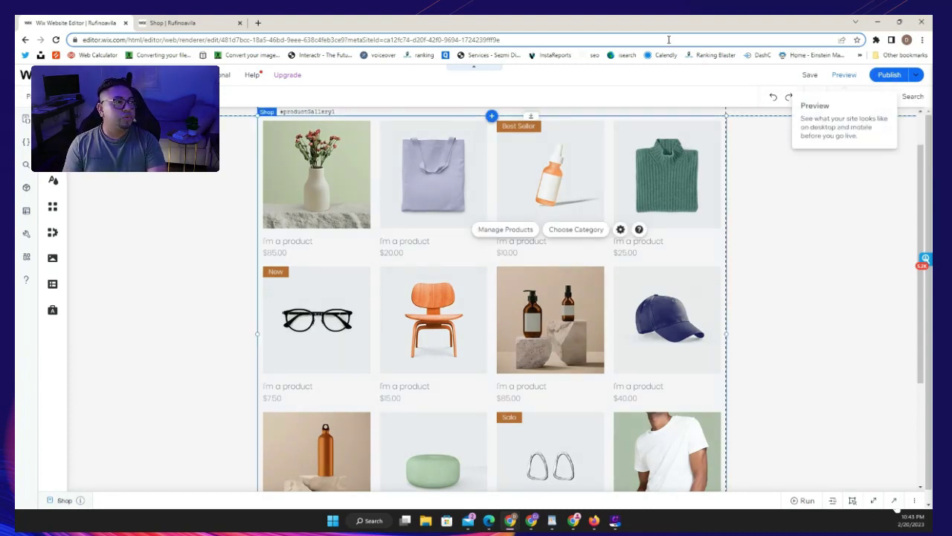
left_click(850, 77)
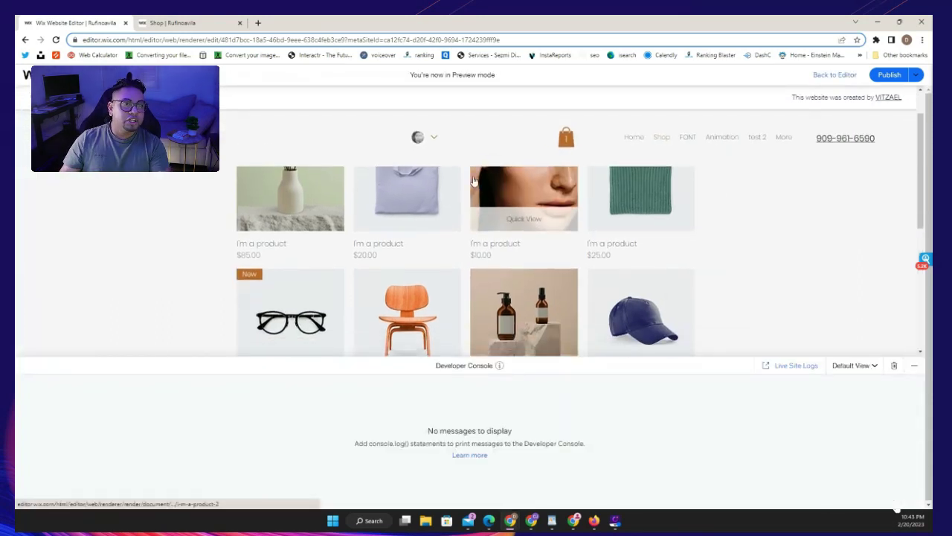
left_click(914, 372)
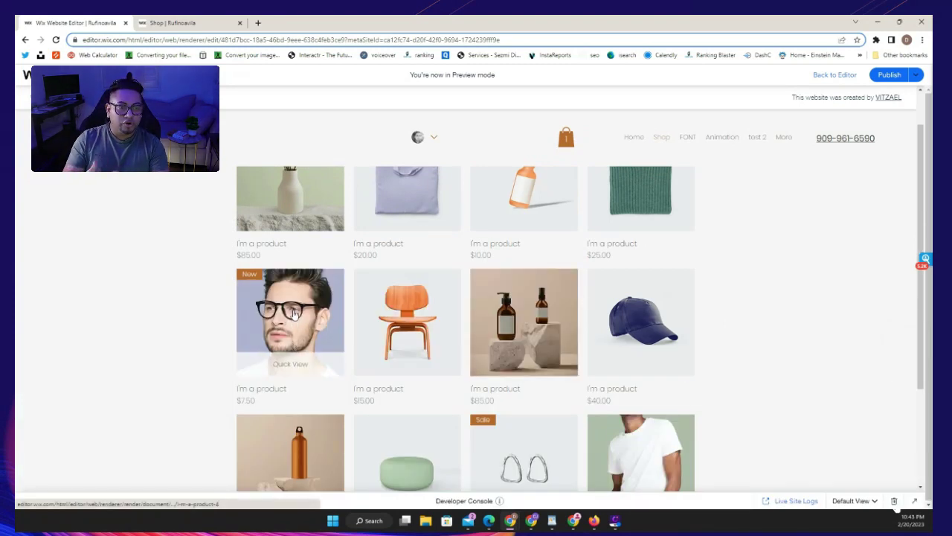
left_click(289, 372)
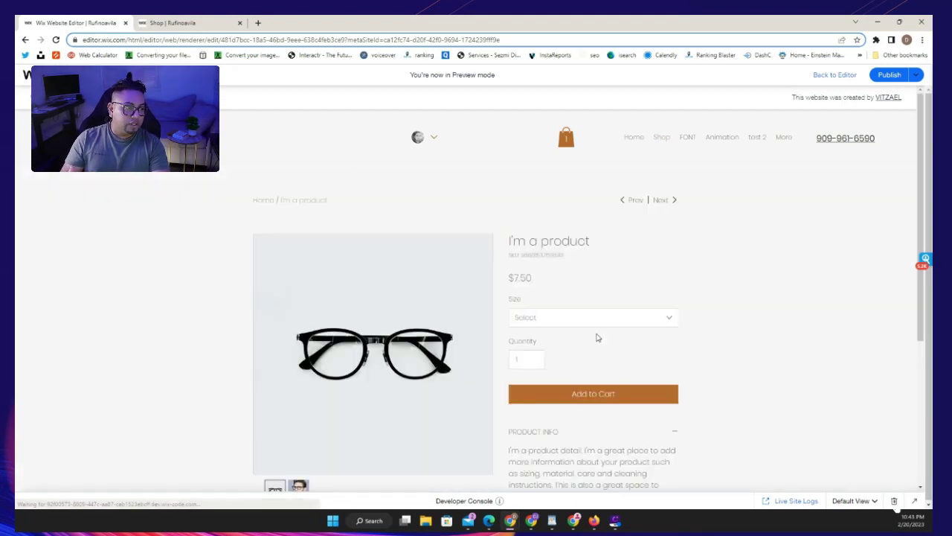
Add the glasses in size Small to the cart and view the full cart page
left_click(587, 395)
left_click(551, 317)
left_click(542, 342)
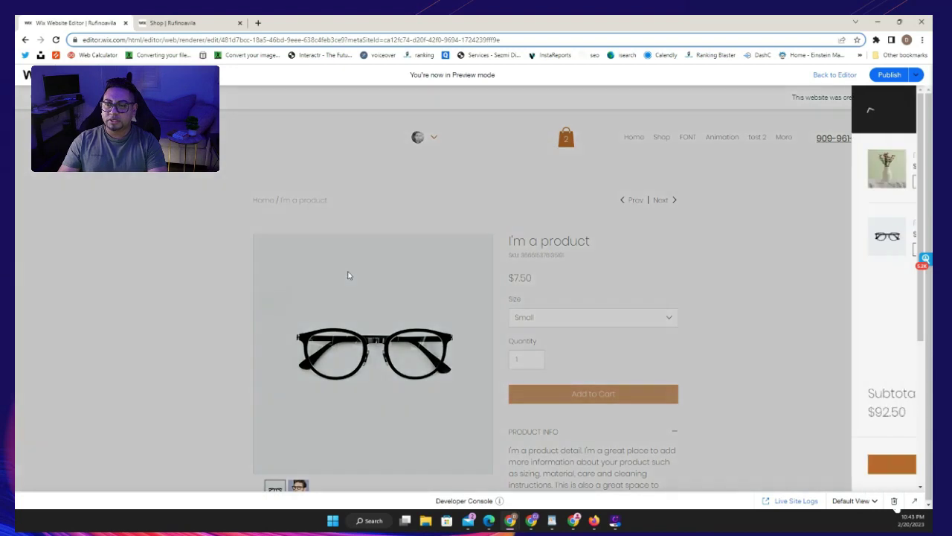
left_click(815, 463)
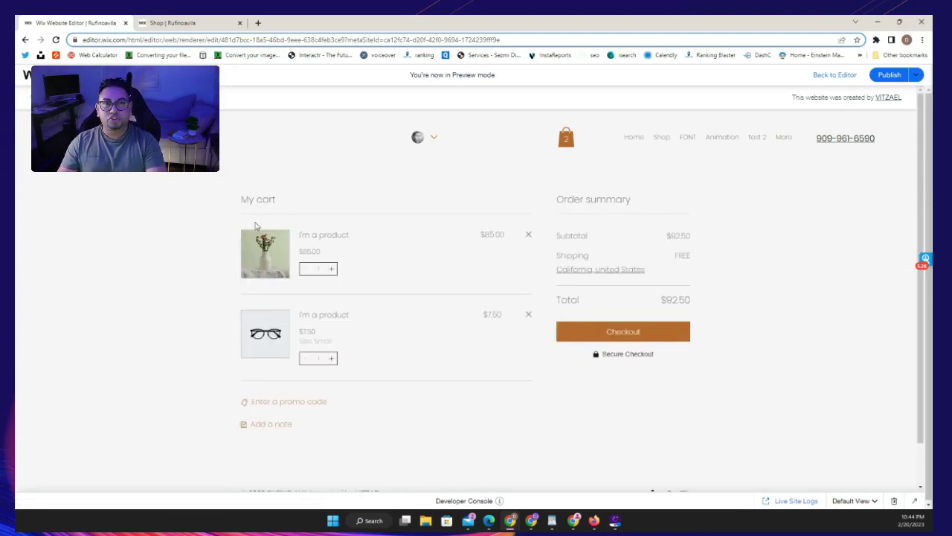
Return to the editor, delete the One Time Offer container box from the cart page and publish the site
left_click(835, 76)
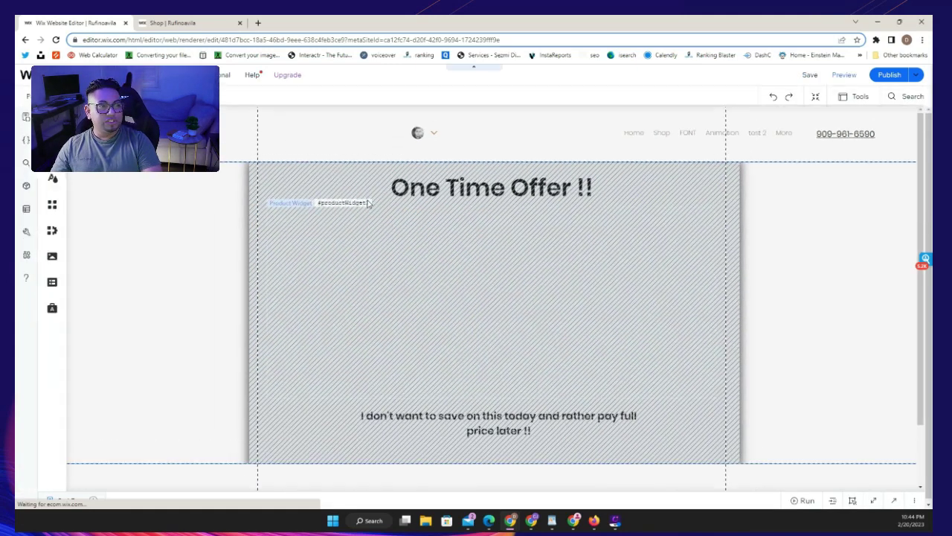
left_click(256, 178)
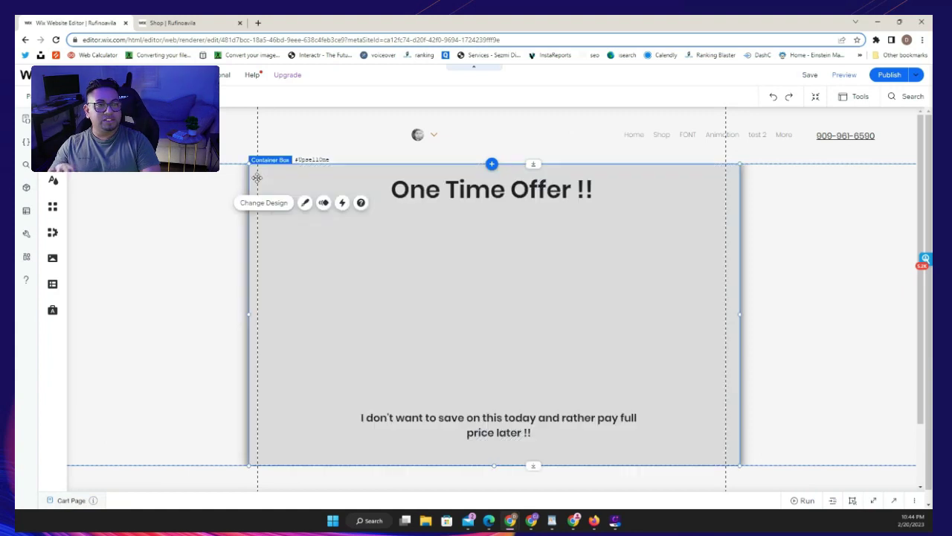
left_click(896, 82)
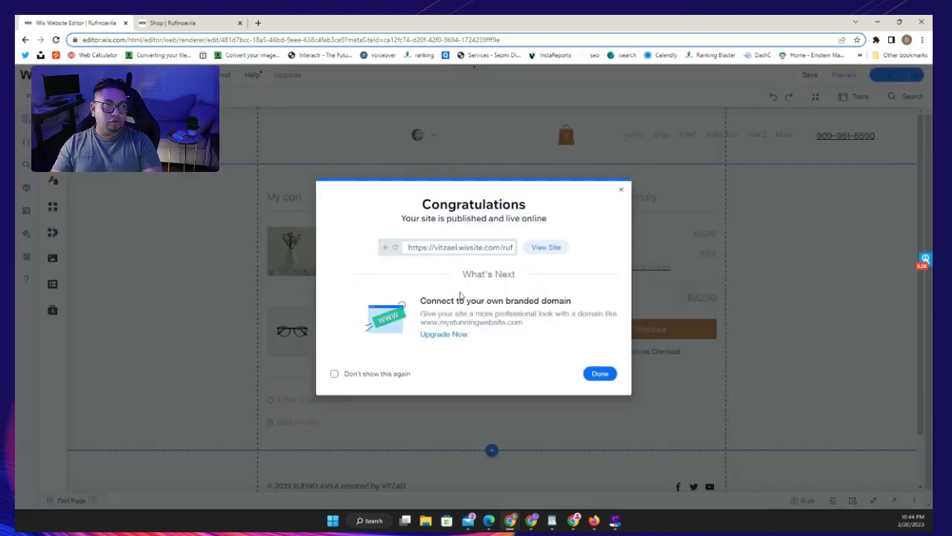
left_click(623, 191)
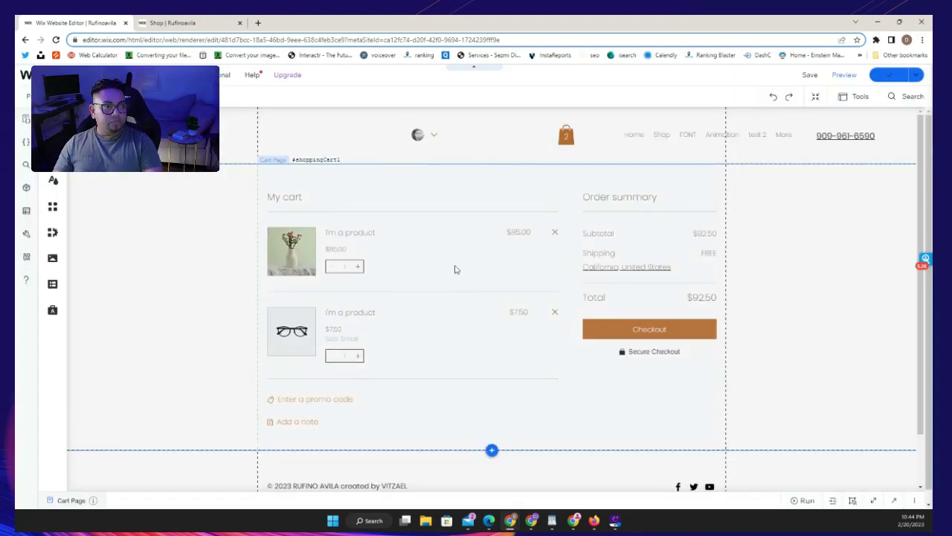
Check the cart page's layout and its entry in the list of store pages
scroll(525, 304, "down", 1)
scroll(266, 222, "up", 1)
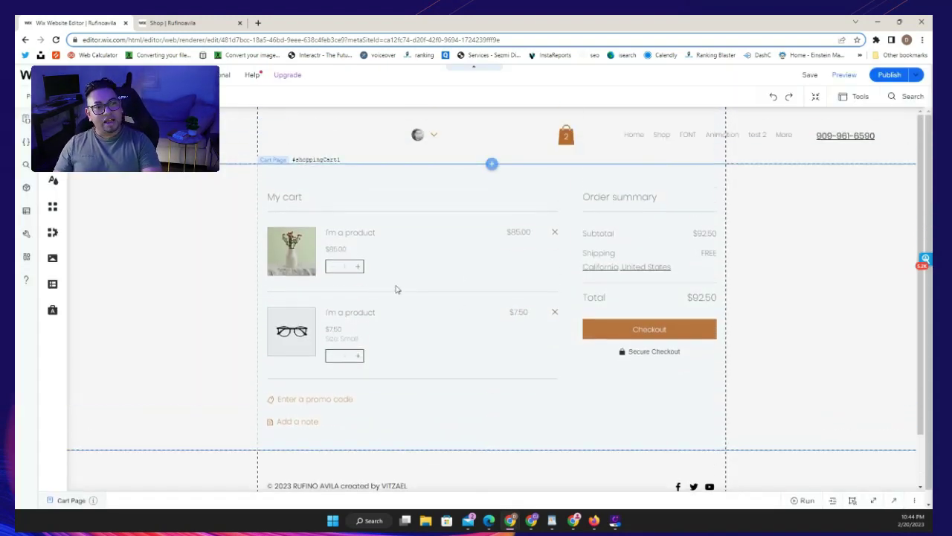
left_click(26, 119)
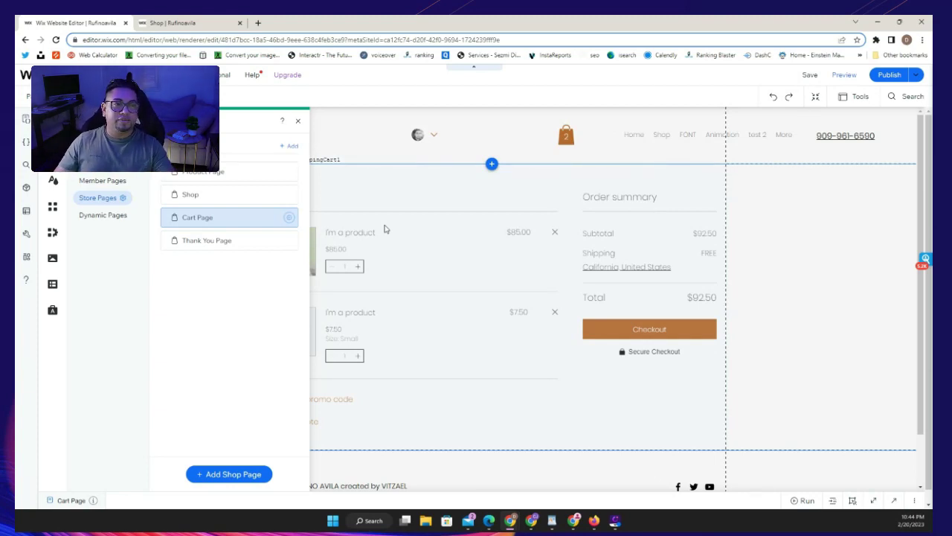
left_click(297, 120)
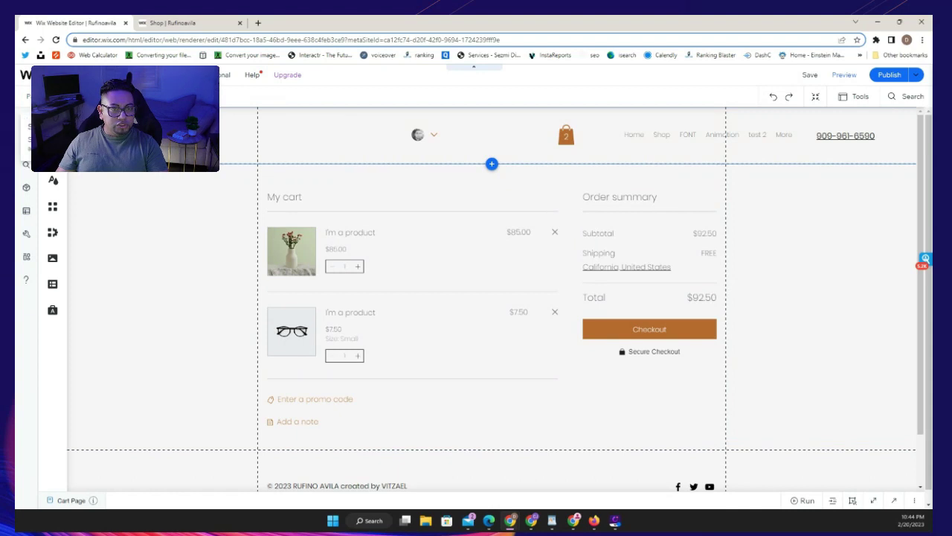
Add a blank multi-state box over the cart contents on the Cart Page
left_click(52, 127)
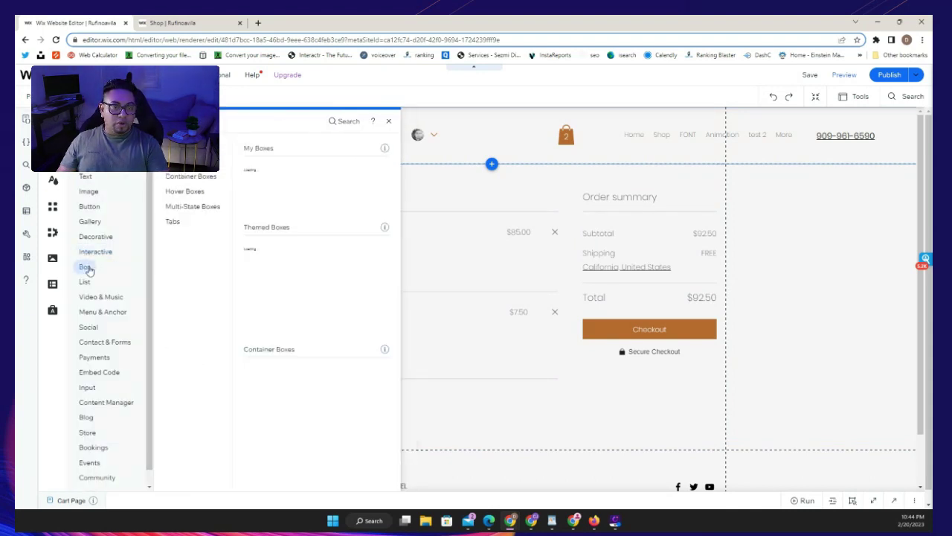
mouse_move(85, 265)
left_click(192, 207)
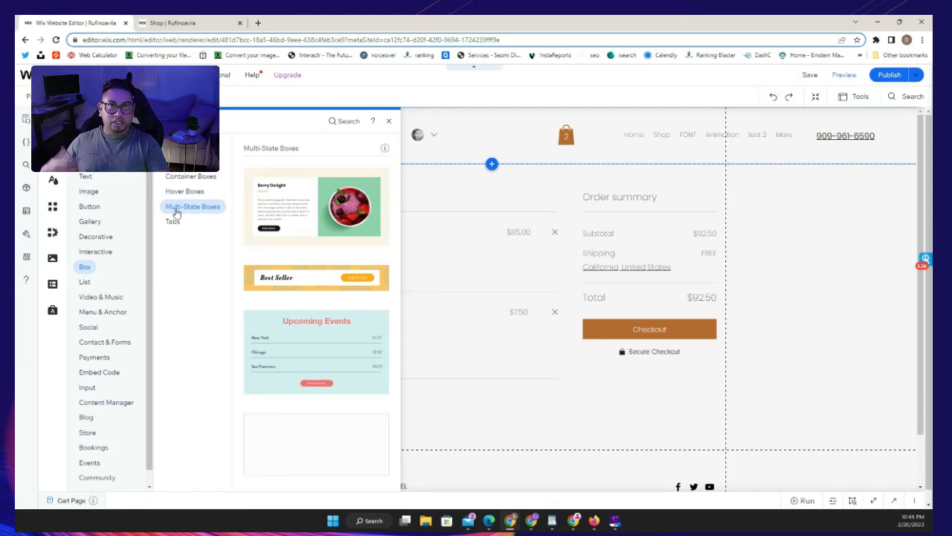
scroll(261, 268, "down", 2)
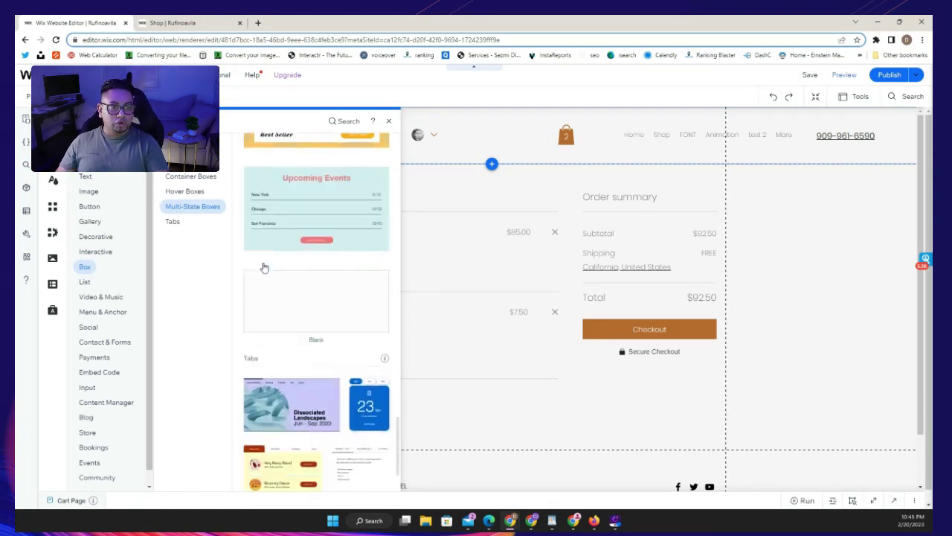
left_click(312, 305)
left_click_drag(433, 317, 441, 292)
right_click(479, 245)
left_click(424, 321)
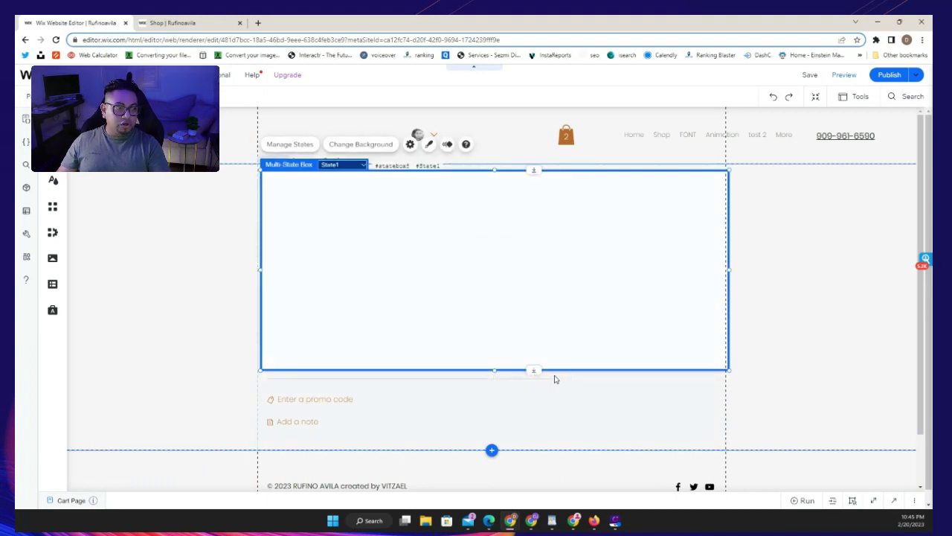
Resize the multi-state box on all sides so it covers the whole cart and order summary area
left_click_drag(534, 370, 535, 454)
left_click_drag(490, 369, 491, 447)
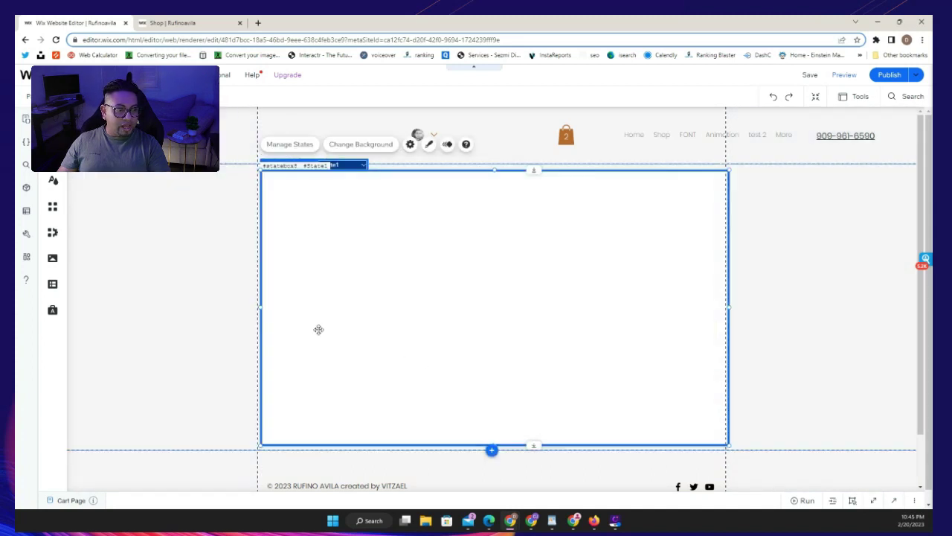
left_click_drag(258, 308, 254, 305)
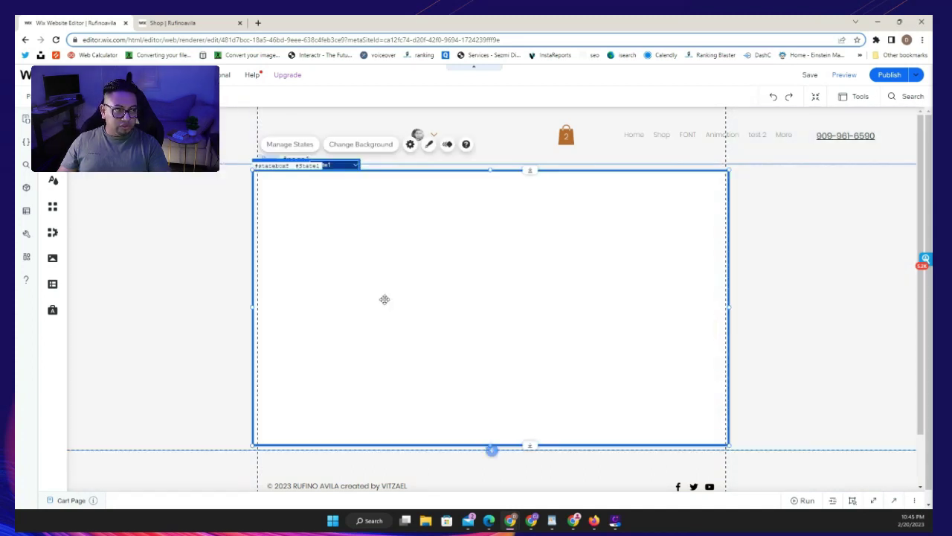
left_click_drag(729, 306, 734, 306)
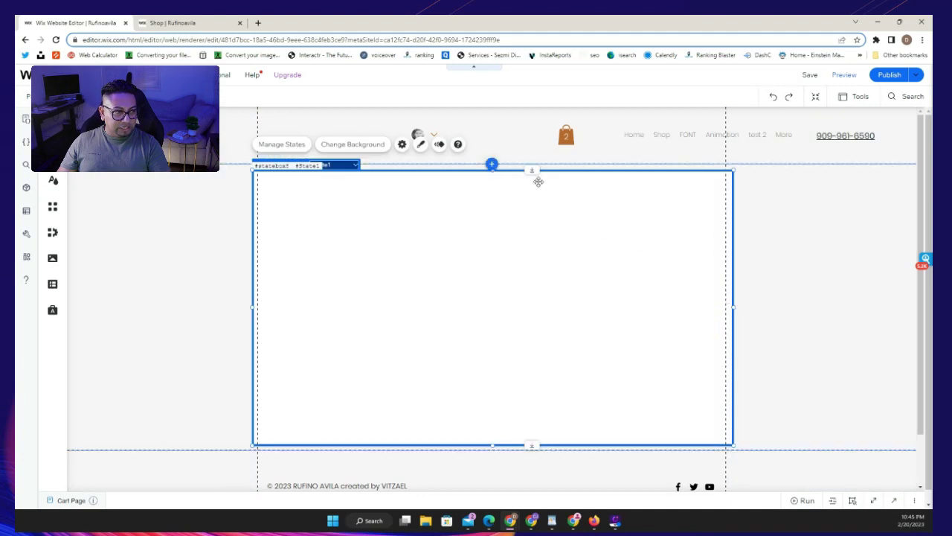
left_click_drag(480, 170, 495, 168)
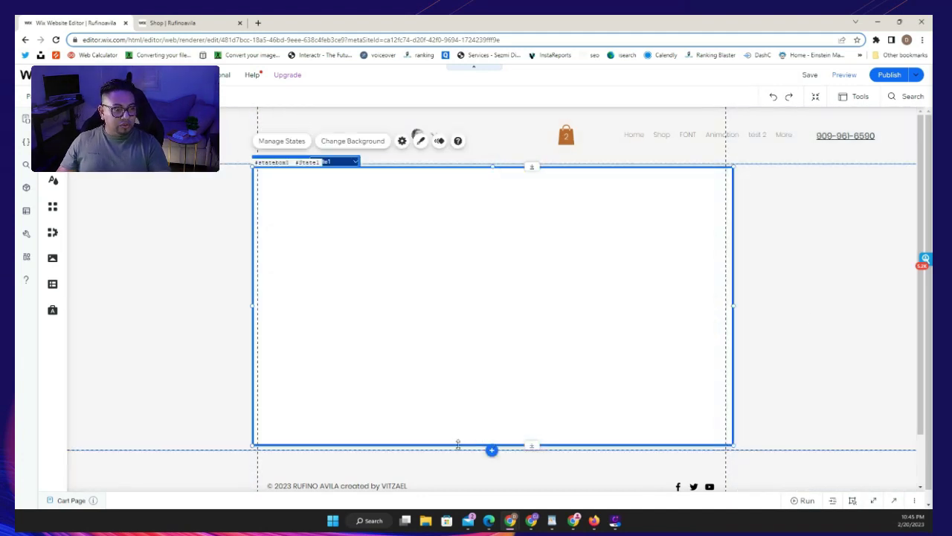
left_click_drag(458, 443, 458, 449)
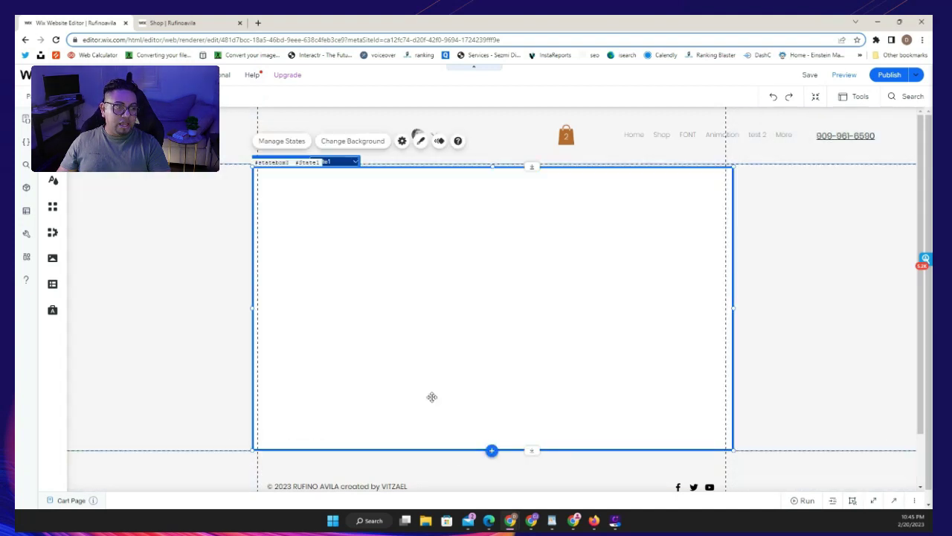
Duplicate State1 of the multi-state box, and remove the duplicate state
left_click(282, 142)
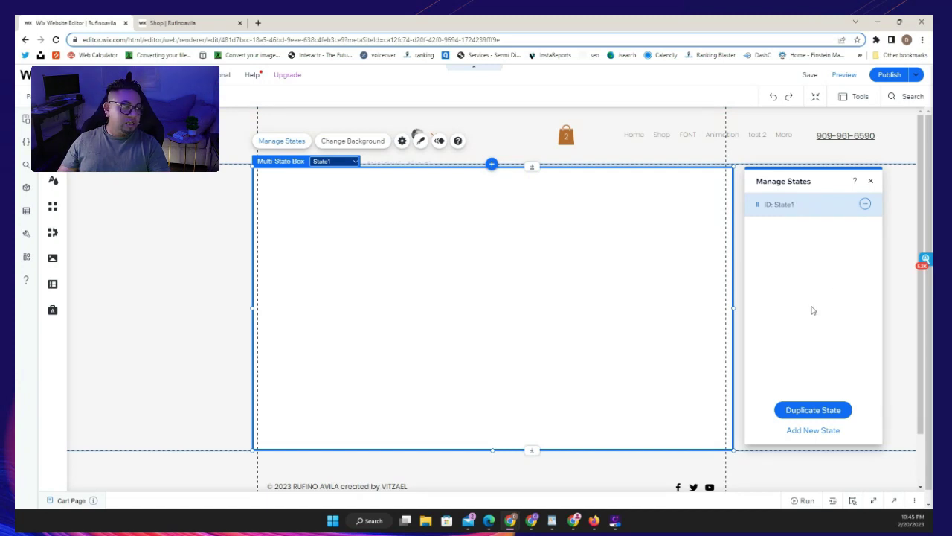
left_click(815, 411)
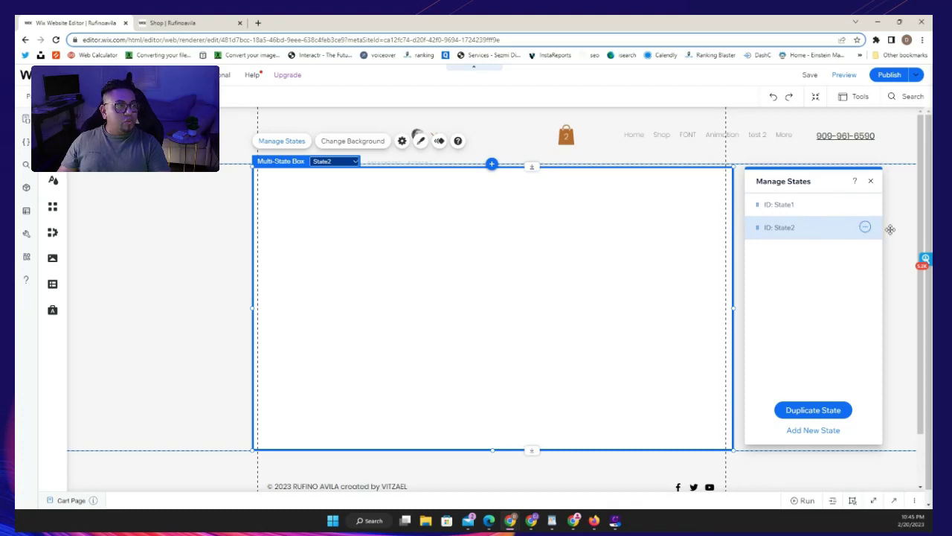
left_click(862, 226)
left_click(836, 256)
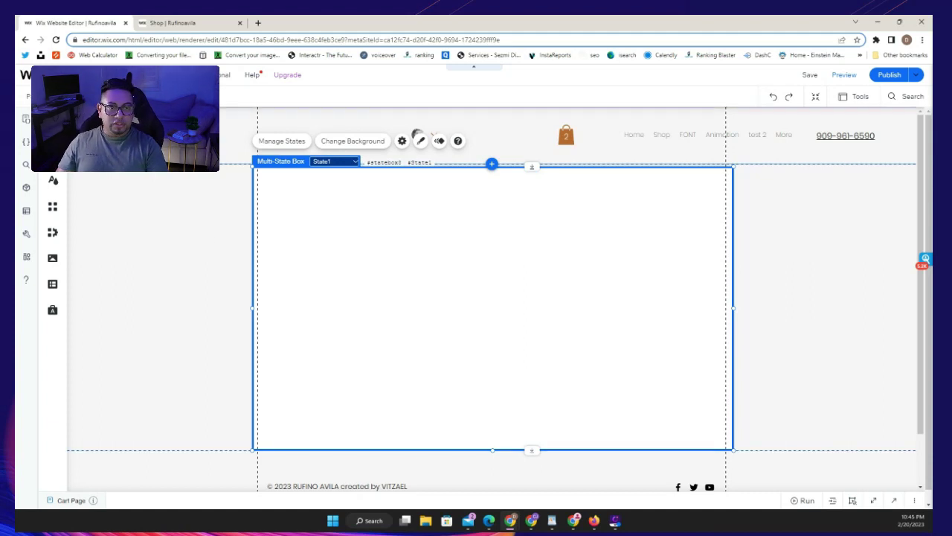
Add a Heading 3 text element to State1 and place it centered near the box's upper edge
left_click(52, 127)
left_click(87, 179)
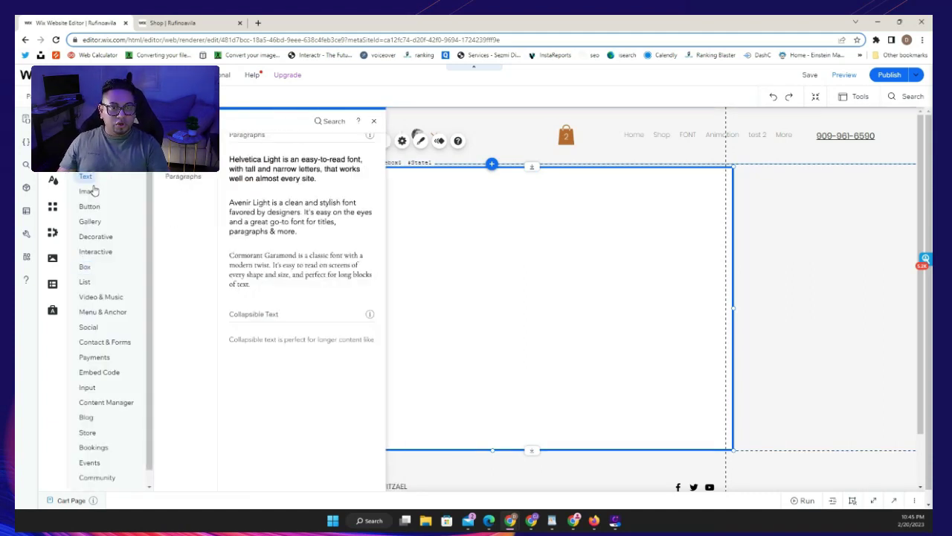
left_click(314, 231)
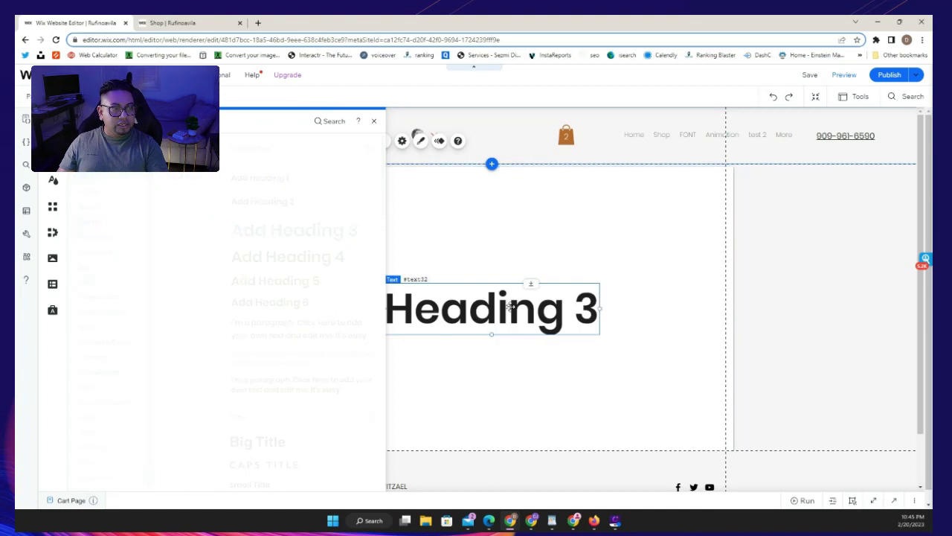
left_click_drag(491, 308, 491, 216)
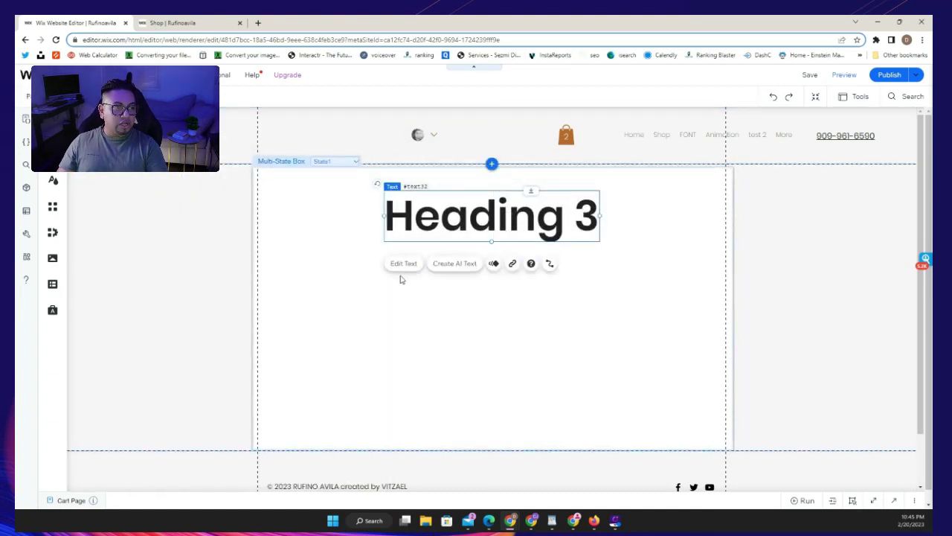
Set the heading's font size to 40 px
left_click(404, 264)
left_click(722, 333)
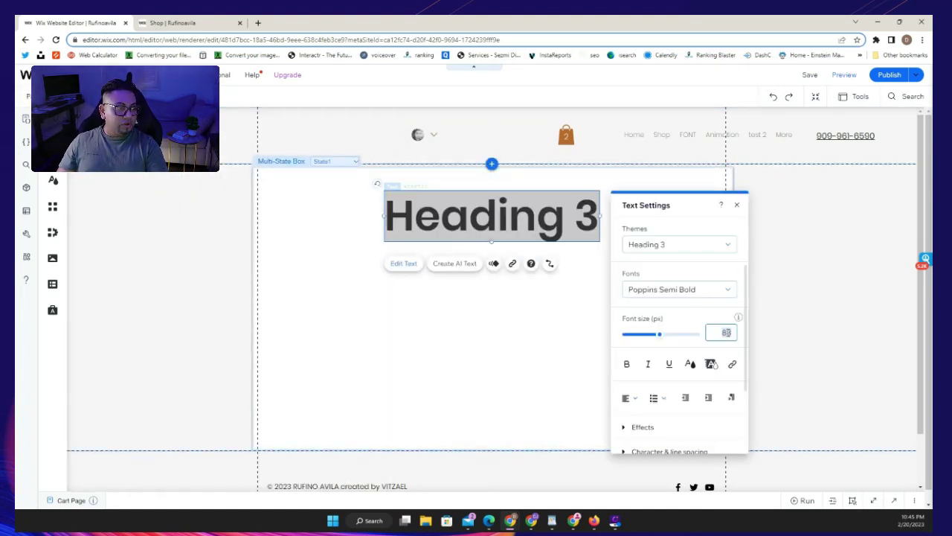
type("40")
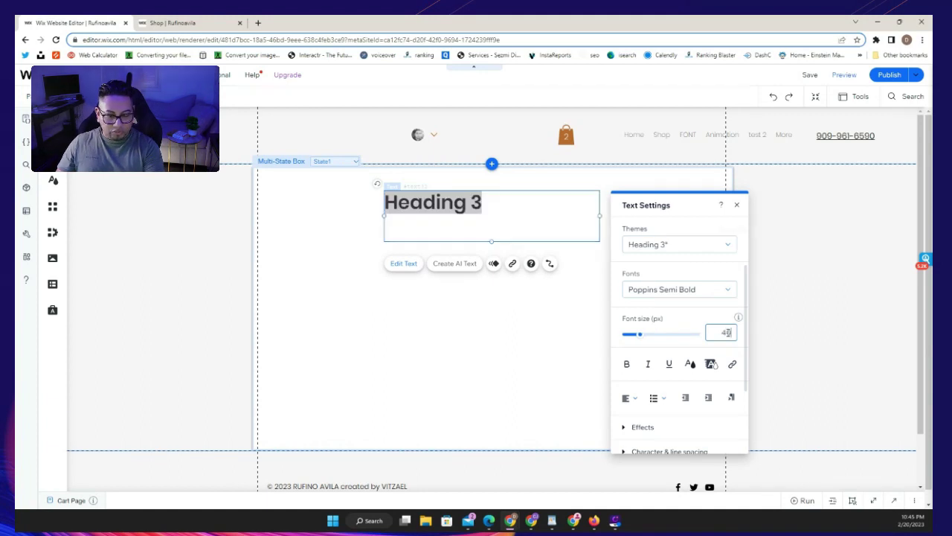
Replace the heading's placeholder text with "Limited time Only" and center-align it
double_click(573, 208)
left_click(573, 208)
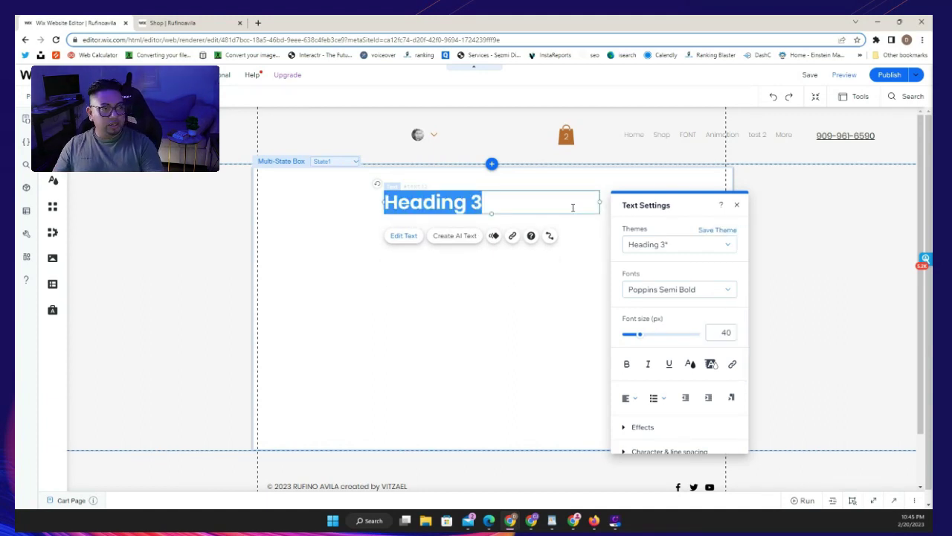
type("Limited")
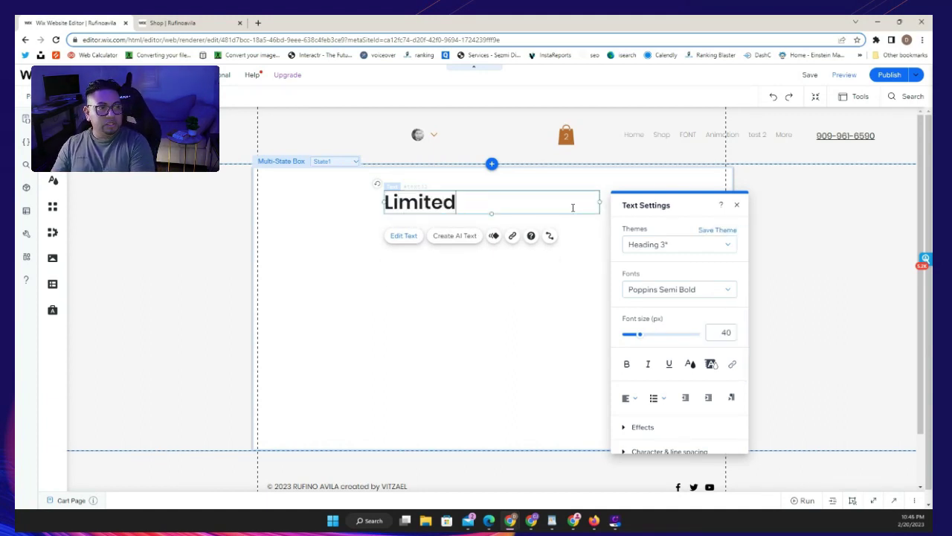
type(" time Only")
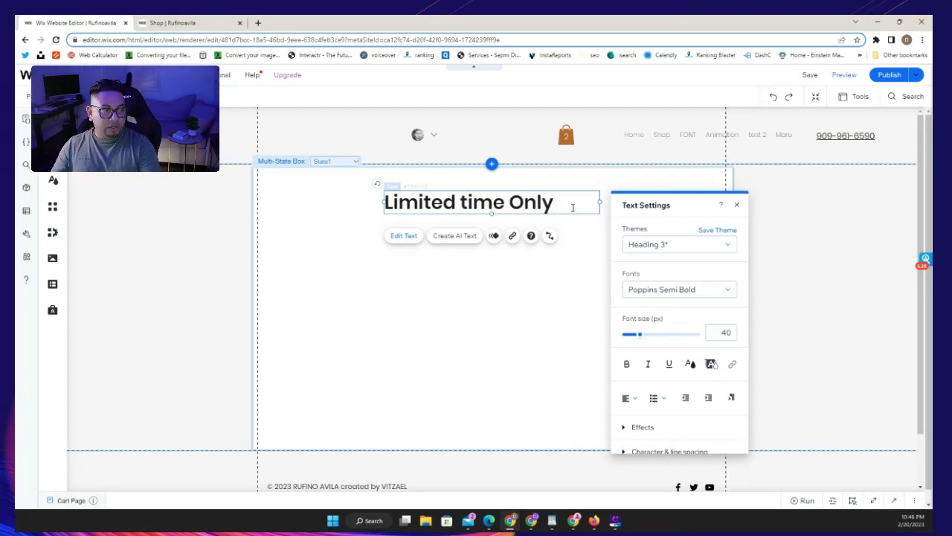
left_click(630, 397)
left_click(631, 429)
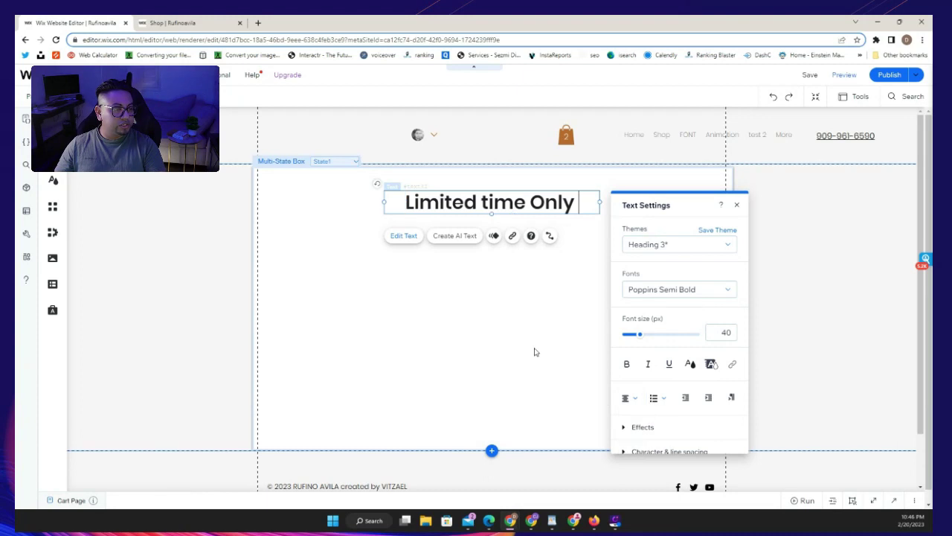
Move the heading up so it sits closer to the multi-state box's upper edge
left_click(501, 228)
left_click(497, 203)
left_click_drag(497, 202, 498, 189)
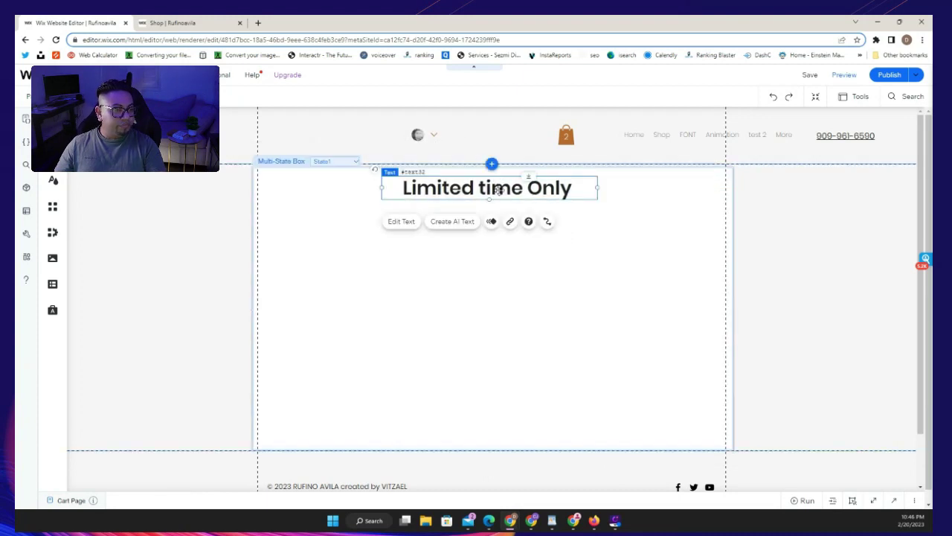
Replace the heading's text with "One time offer!!"
double_click(554, 183)
left_click(570, 184)
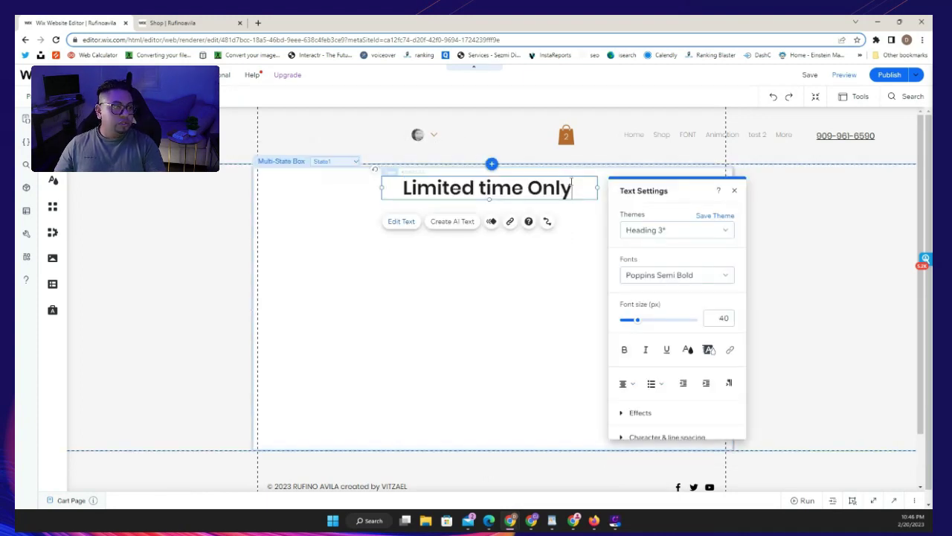
key("Return")
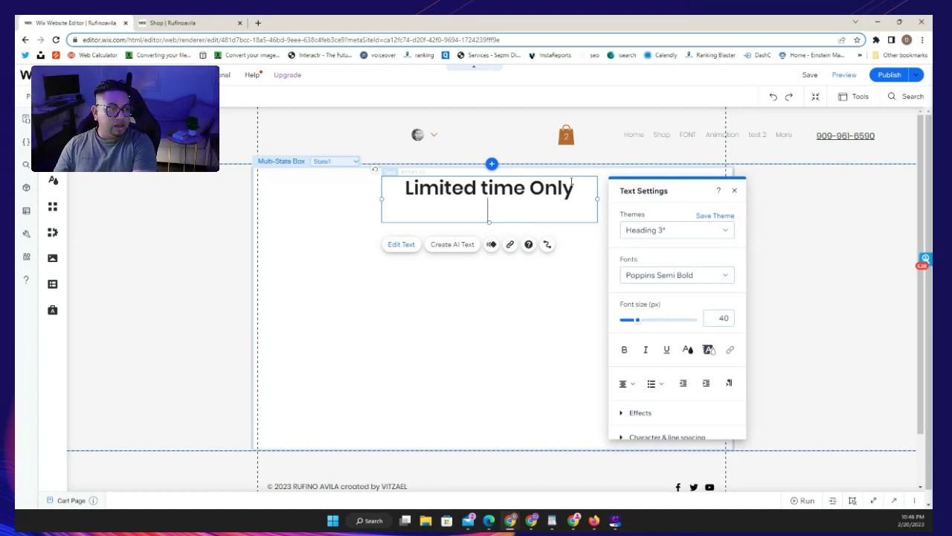
type("A")
key("BackSpace")
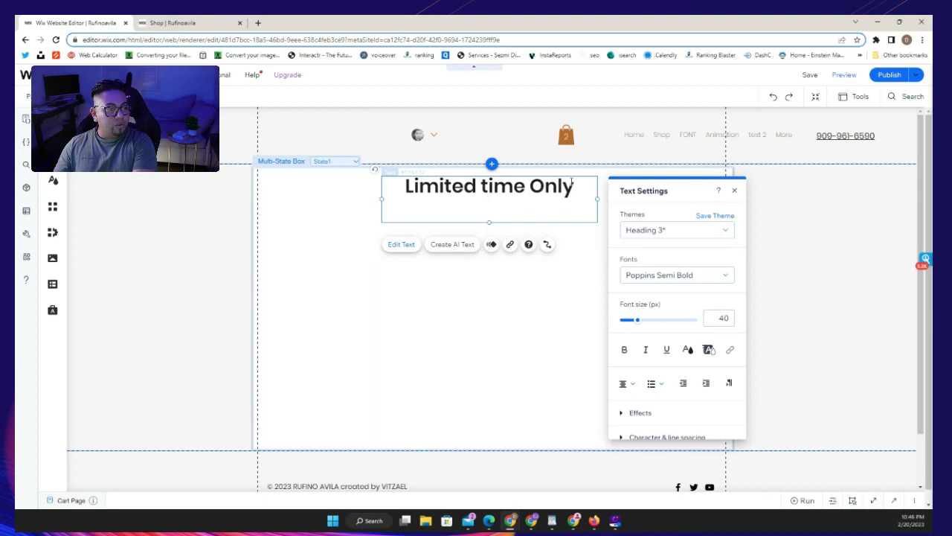
key("BackSpace")
key("BackSpace")
key("BackSpace")
key("BackSpace")
key("BackSpace")
key("BackSpace")
key("BackSpace")
key("BackSpace")
key("BackSpace")
key("BackSpace")
key("BackSpace")
key("BackSpace")
key("BackSpace")
key("BackSpace")
key("BackSpace")
key("BackSpace")
key("BackSpace")
key("BackSpace")
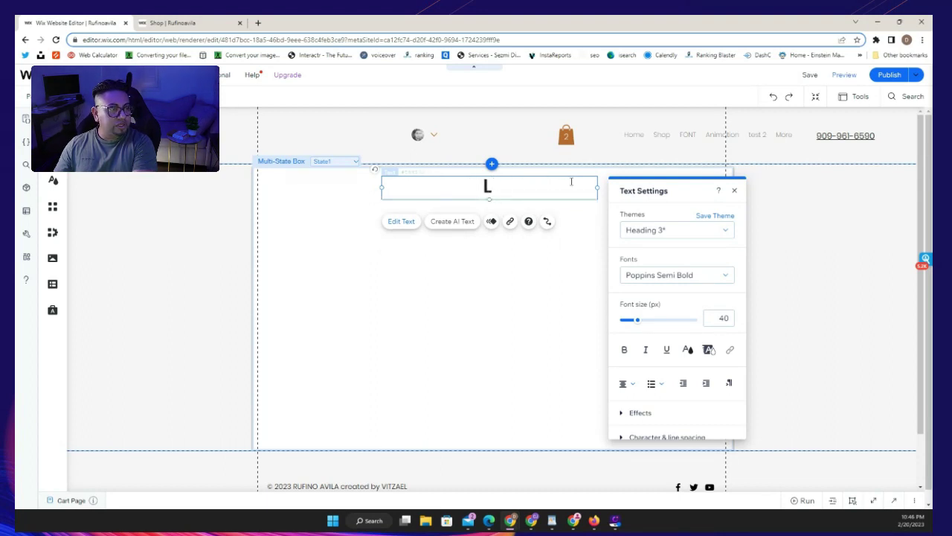
type("One time o")
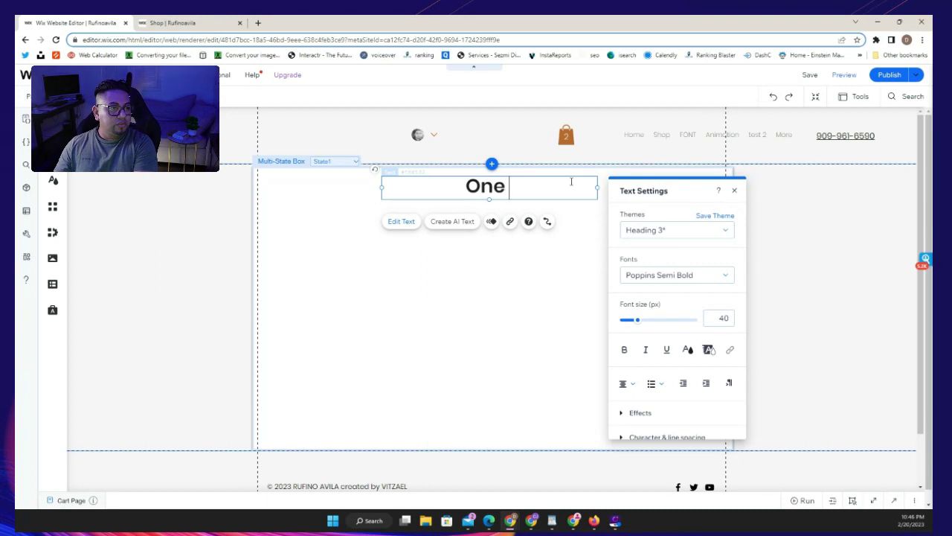
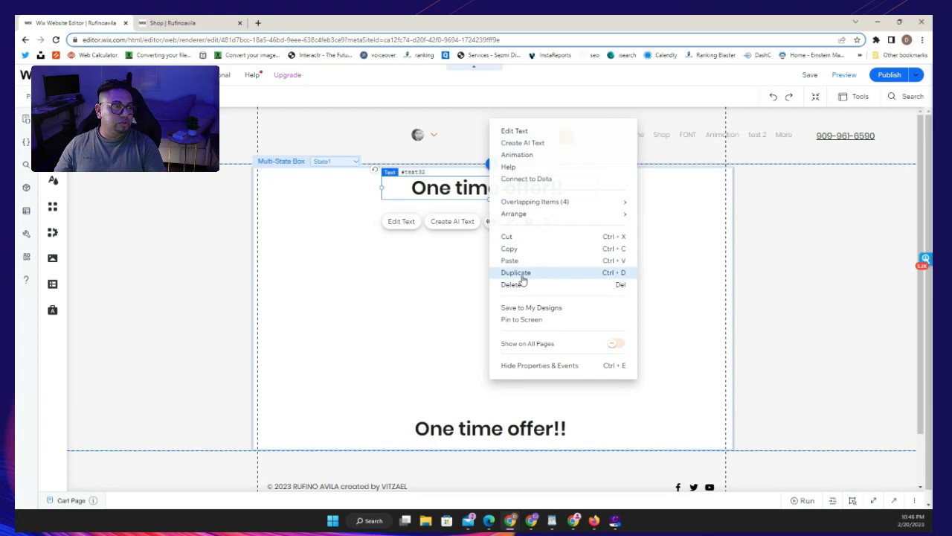
left_click(53, 126)
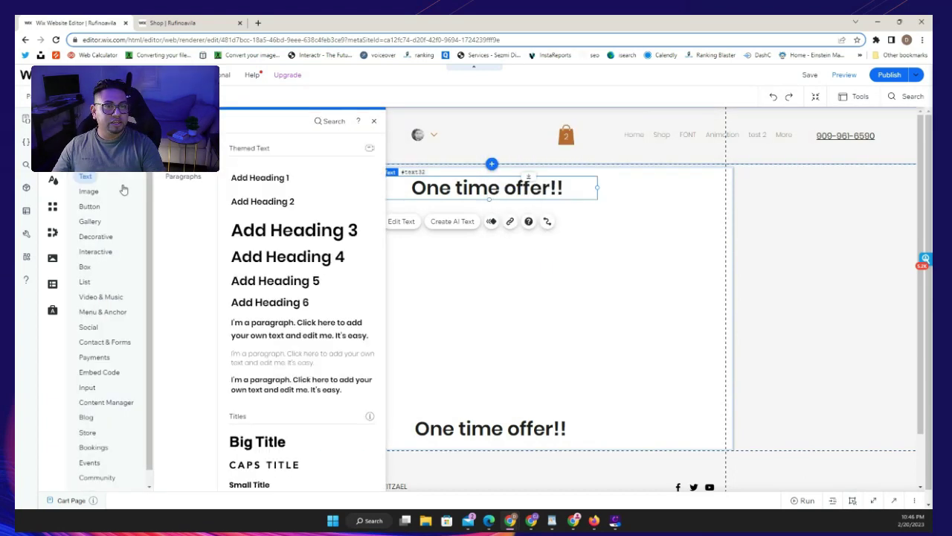
left_click(183, 177)
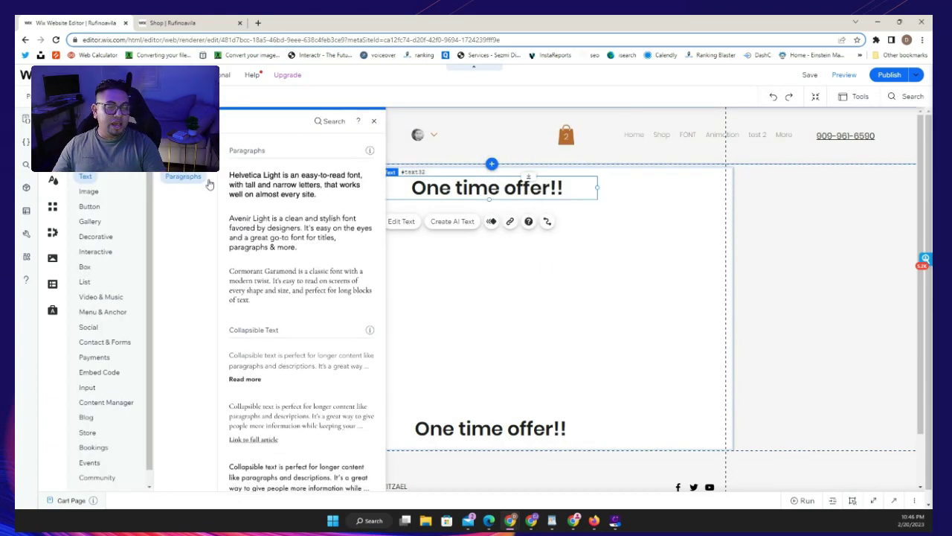
left_click(558, 398)
Set the font size of the duplicate heading near the box's lower edge to 18 px
left_click(544, 429)
double_click(544, 429)
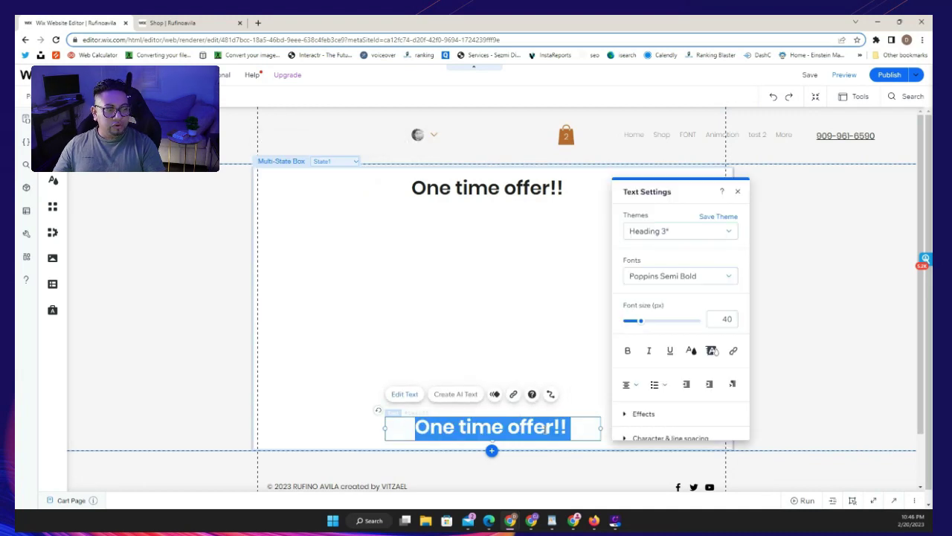
left_click(733, 320)
type("352")
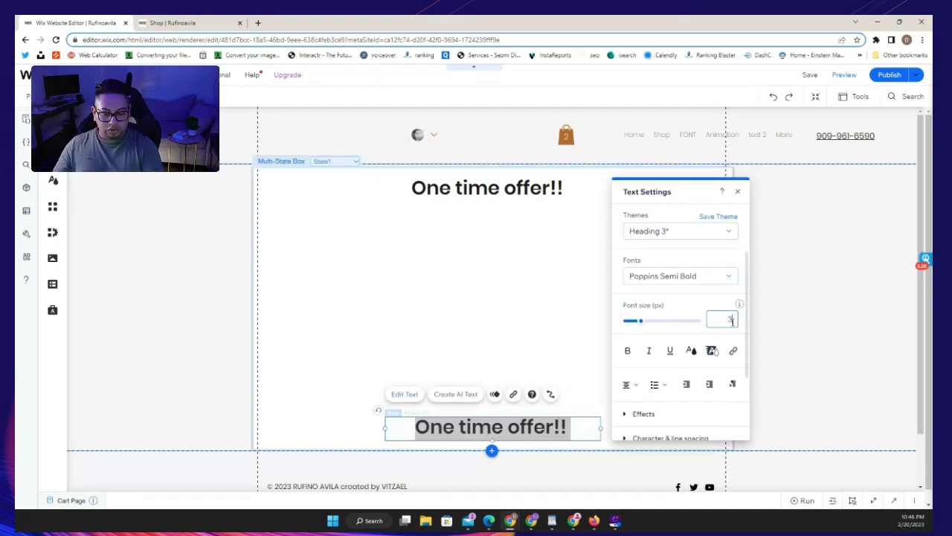
left_click(725, 319)
type("10")
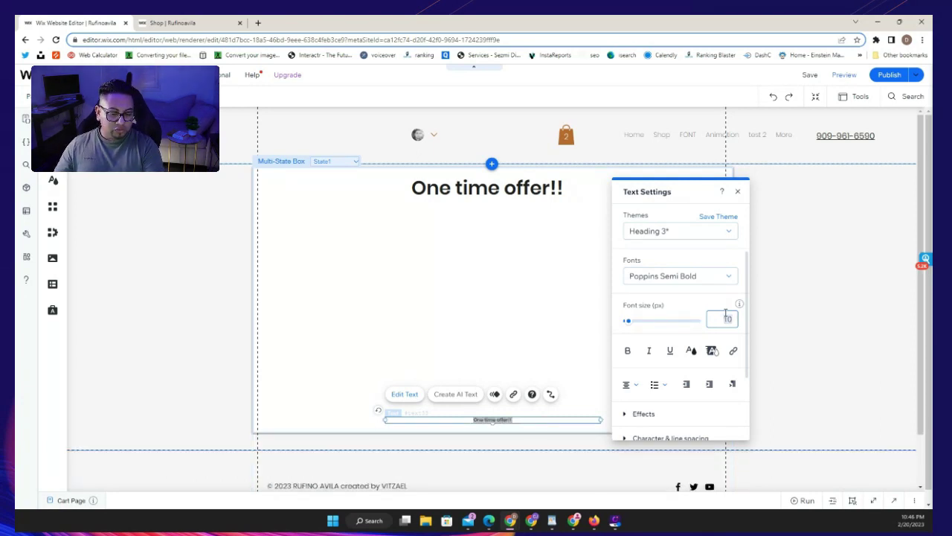
type("18")
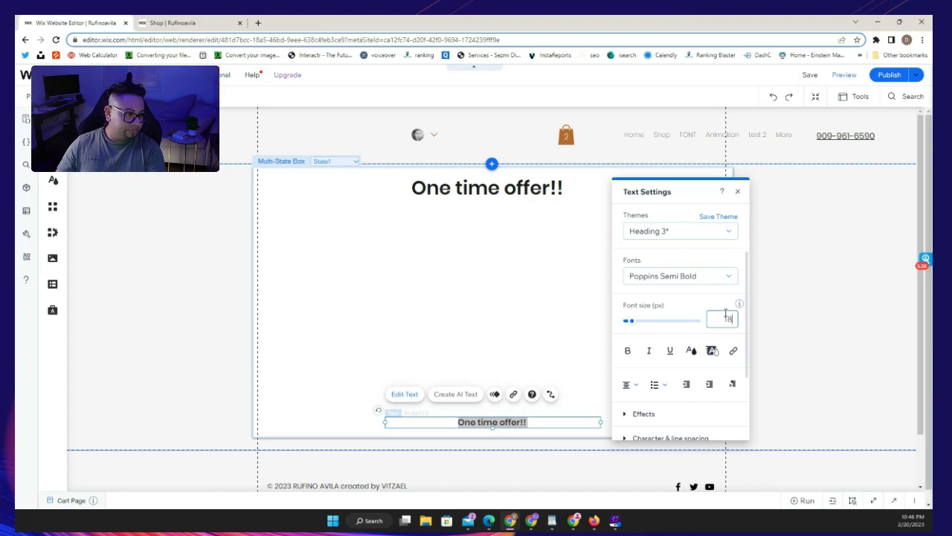
Move the small duplicate text slightly up from the box's lower edge, keeping it centered
left_click(510, 342)
left_click(510, 418)
left_click_drag(511, 418, 507, 410)
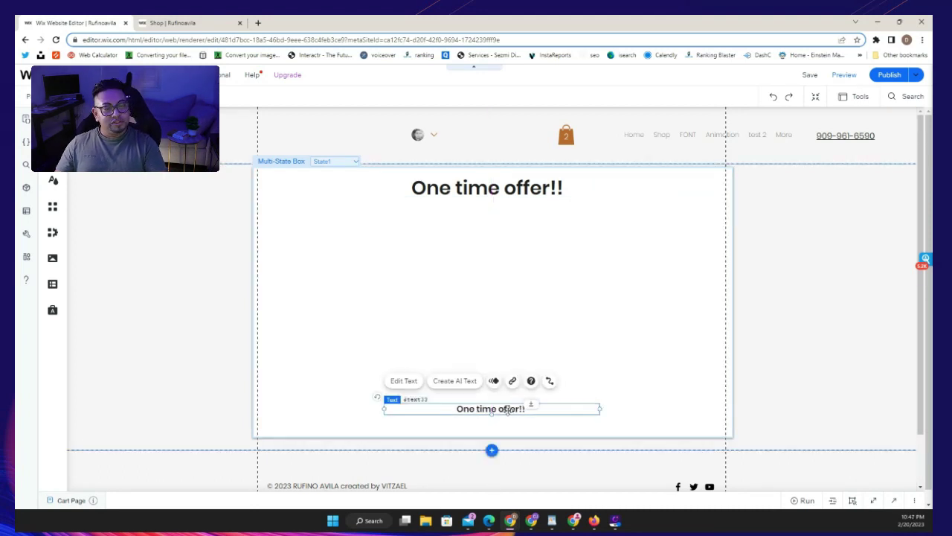
Replace the small lower text with "I don't want to save today and rather pay full price later!!"
double_click(507, 410)
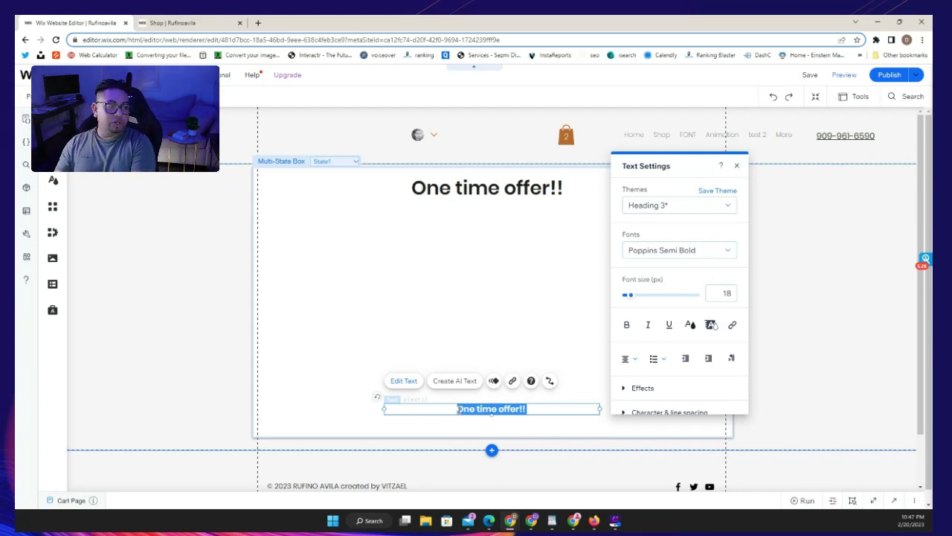
key("BackSpace")
type("I don't wa")
key("BackSpace")
key("BackSpace")
key("BackSpace")
key("BackSpace")
key("BackSpace")
type("'t want to save today and rather pay full p")
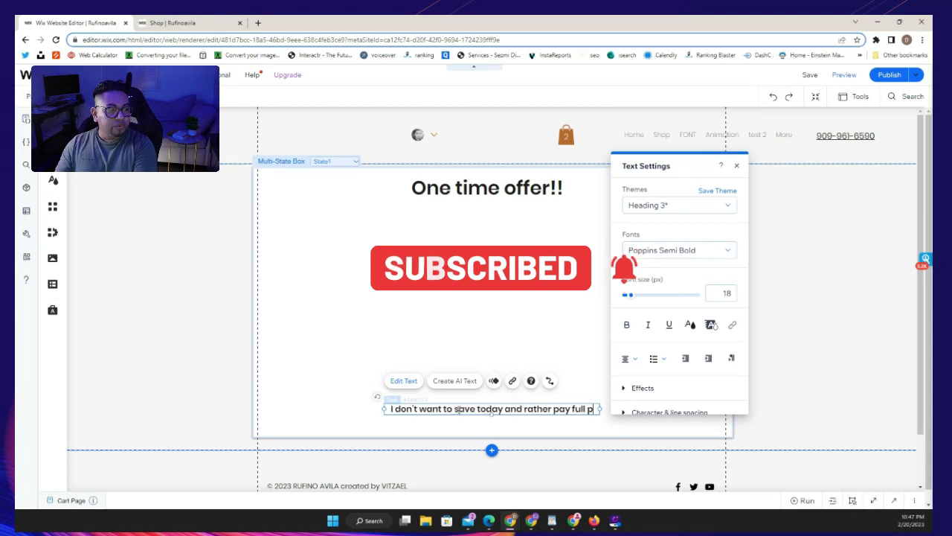
type("rice later!!")
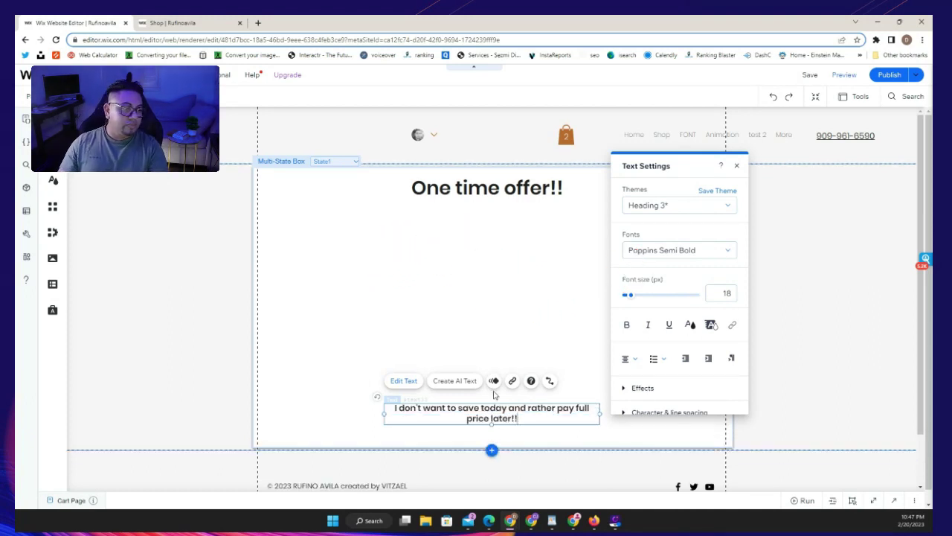
Nudge the decline text into its centered position and underline all of it
left_click(533, 321)
left_click(519, 421)
left_click_drag(519, 421, 512, 421)
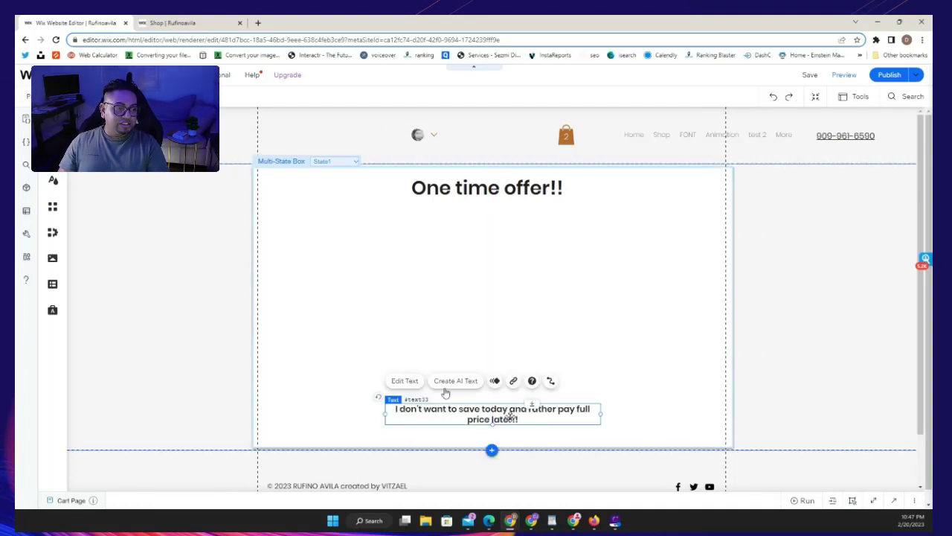
left_click(407, 381)
left_click(669, 334)
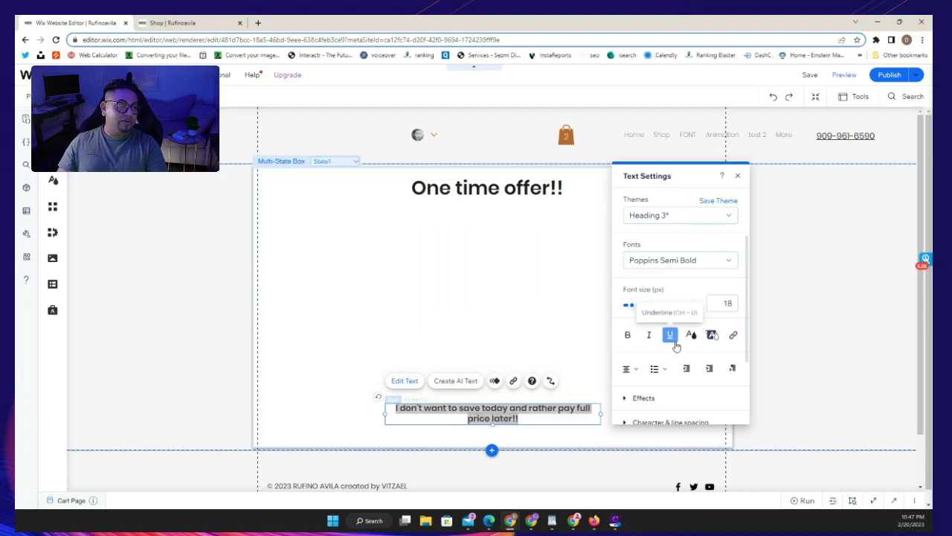
left_click(575, 328)
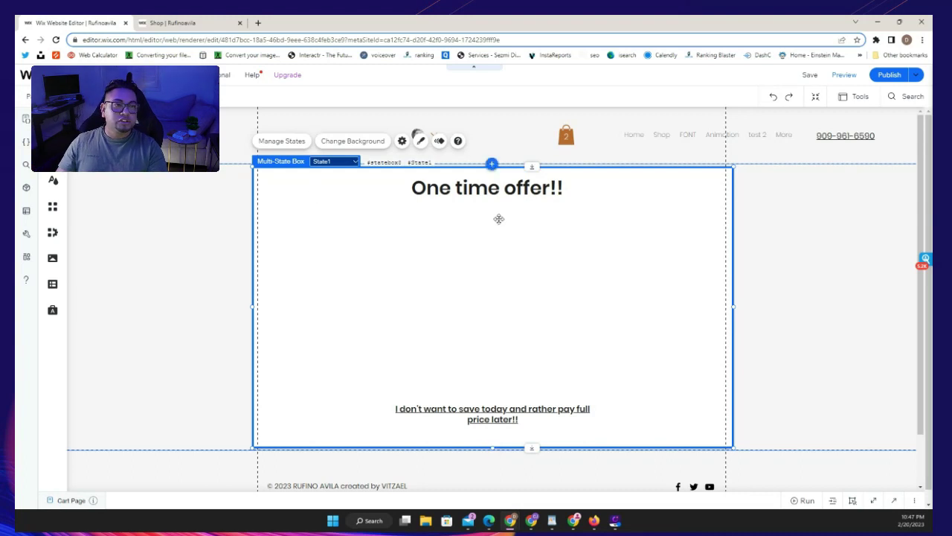
Add the wide store Product Widget to State1, centered between the heading and the decline text
left_click(53, 127)
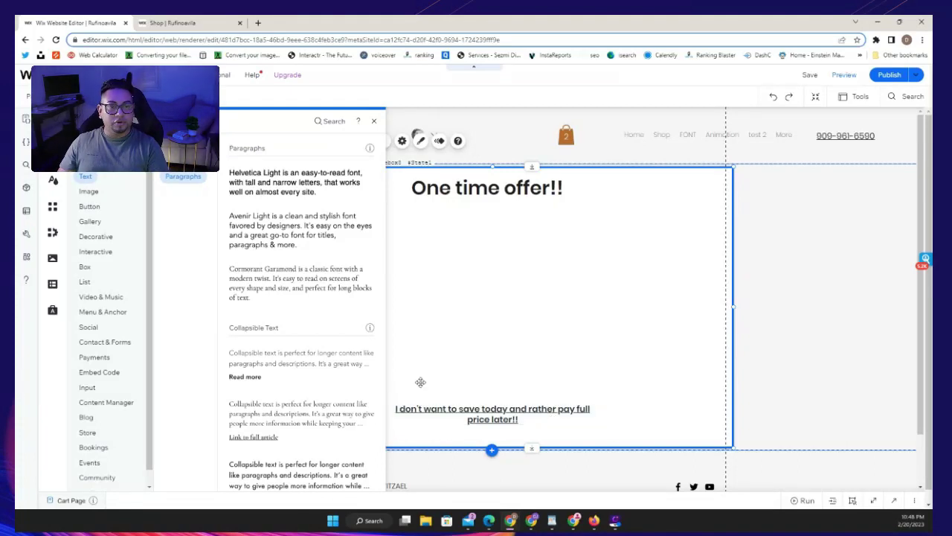
left_click(87, 438)
scroll(334, 330, "down", 5)
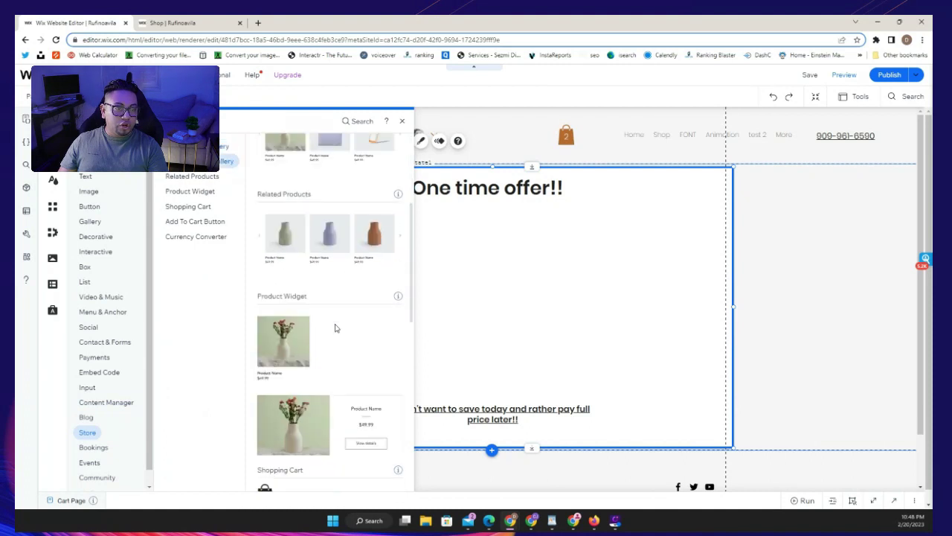
left_click_drag(365, 248, 555, 319)
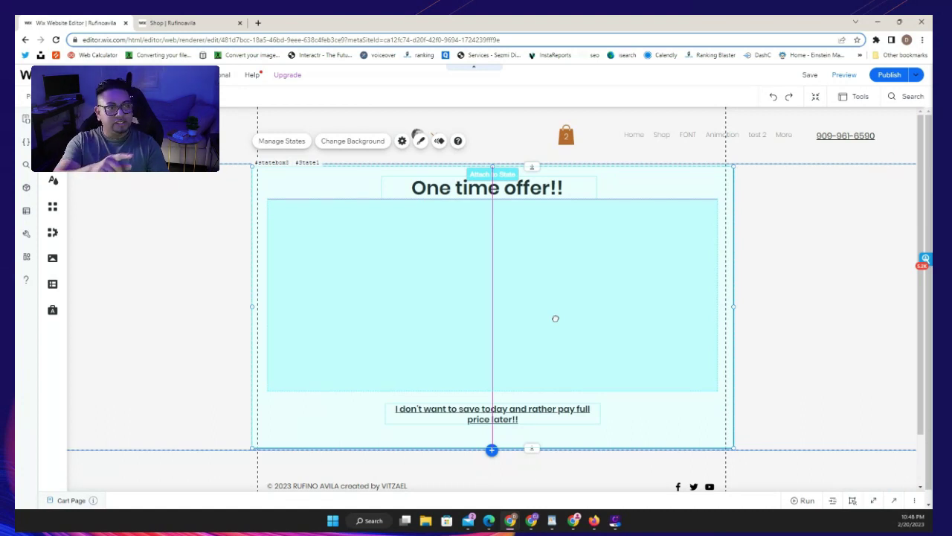
left_click_drag(555, 319, 555, 319)
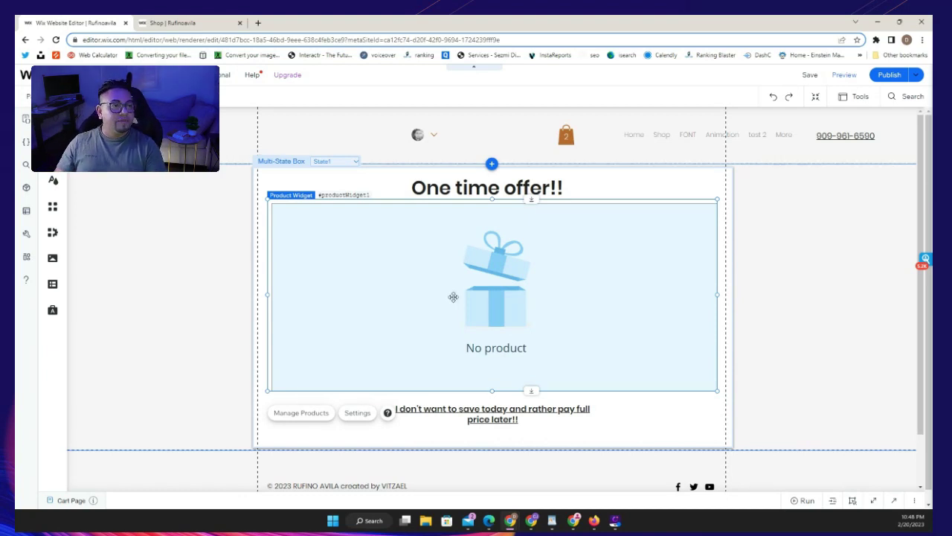
Set the product widget's button to Add Product to Cart when it is clicked
left_click(355, 413)
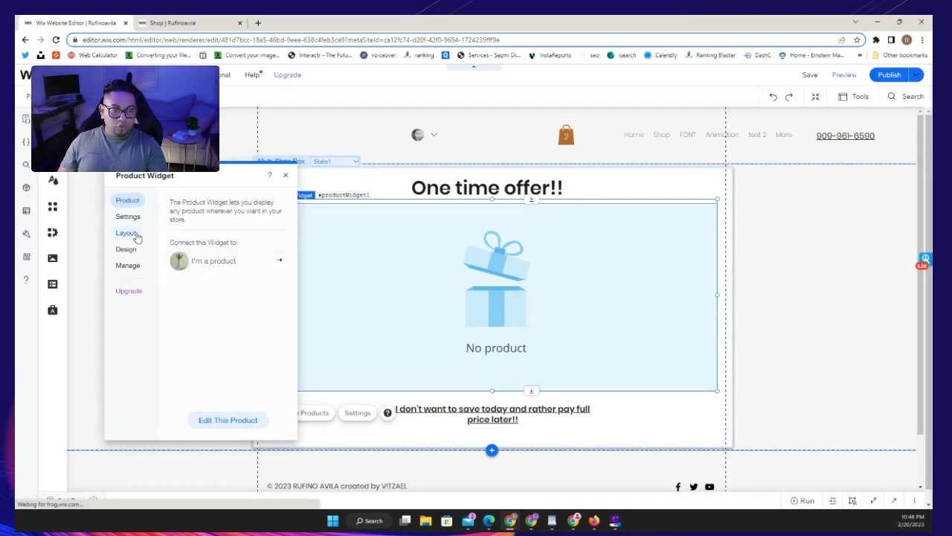
left_click(136, 234)
left_click(131, 216)
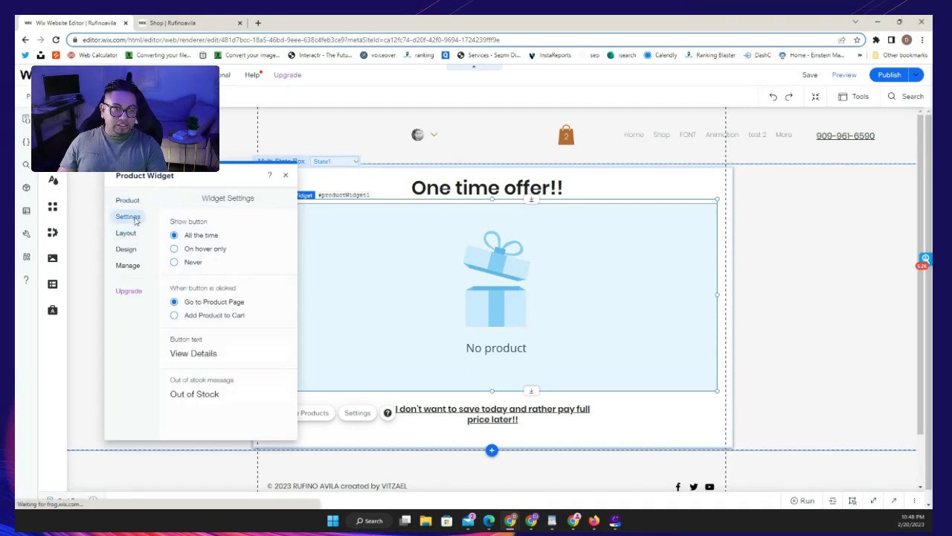
left_click(174, 316)
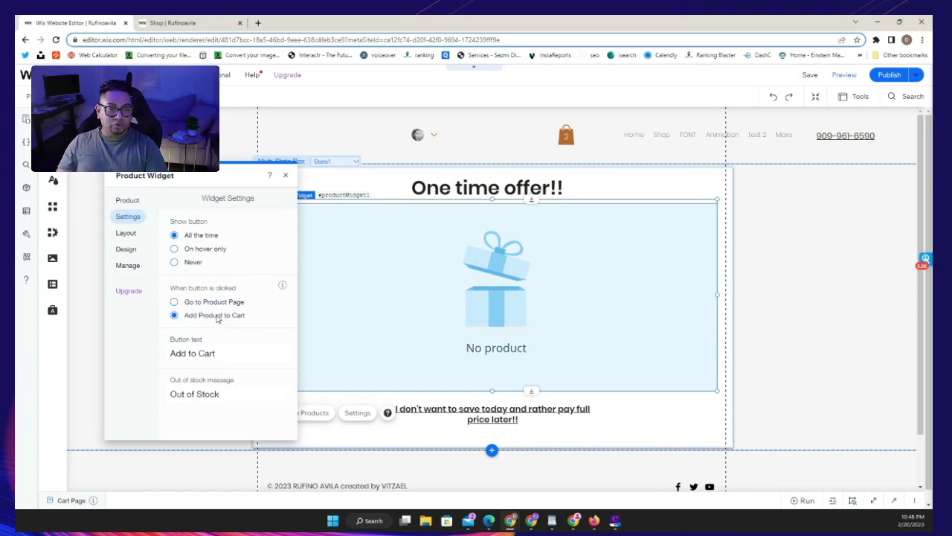
Connect the product widget to the orange chair product and close the widget's settings
left_click(128, 199)
left_click(207, 257)
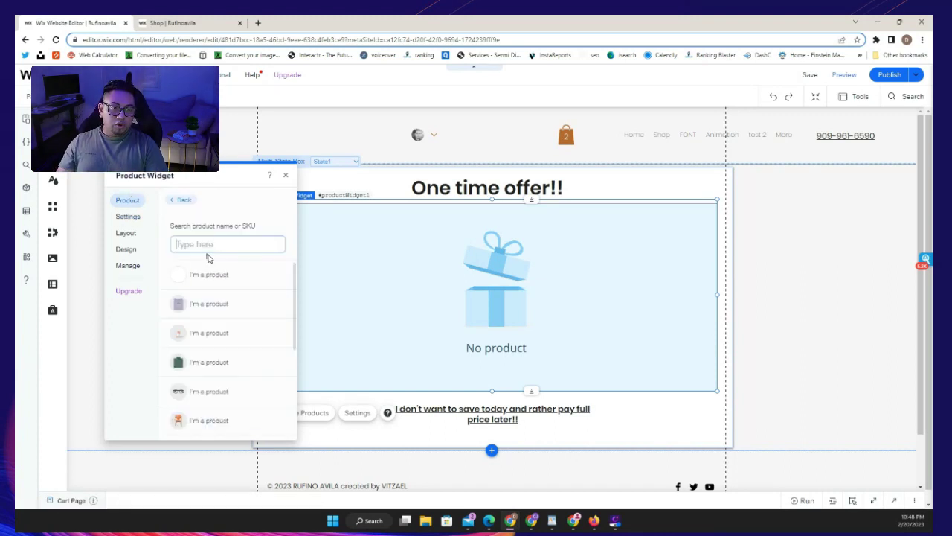
scroll(210, 301, "down", 3)
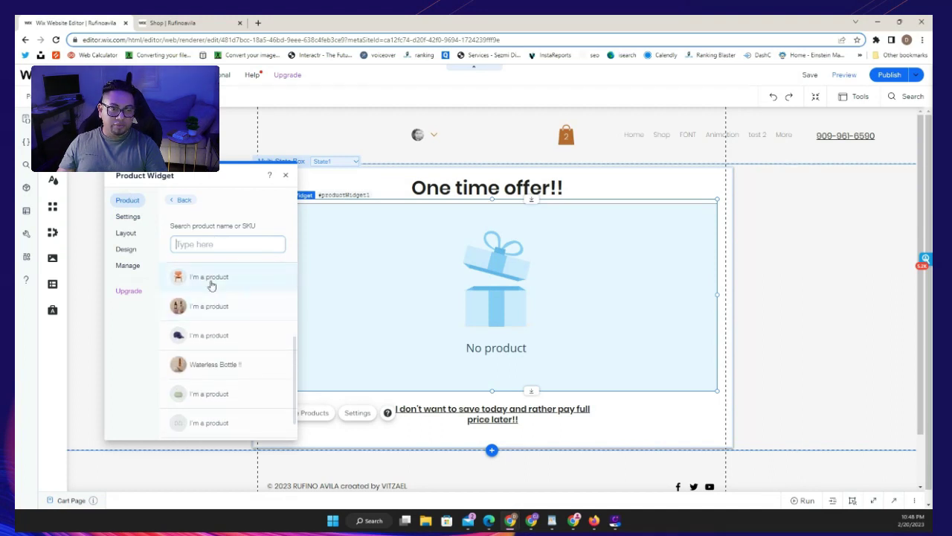
left_click(210, 281)
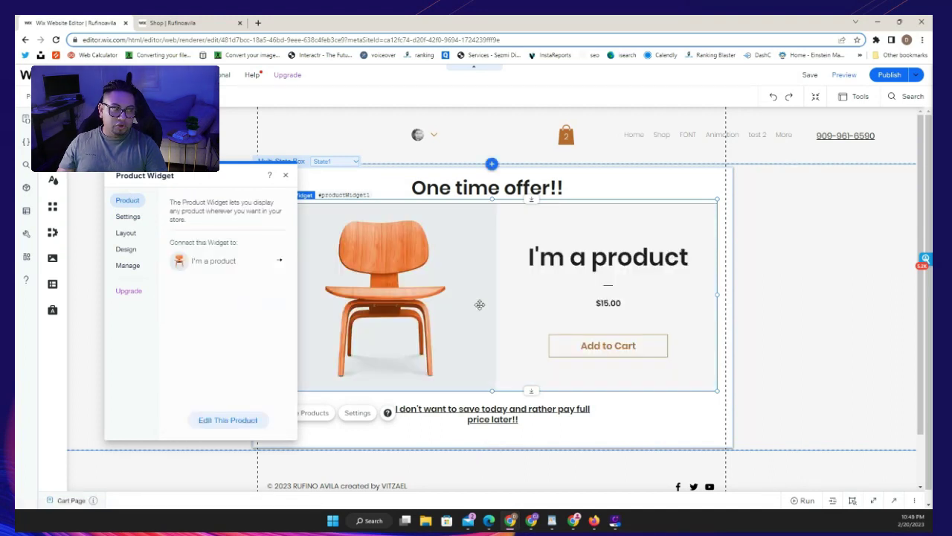
left_click(285, 175)
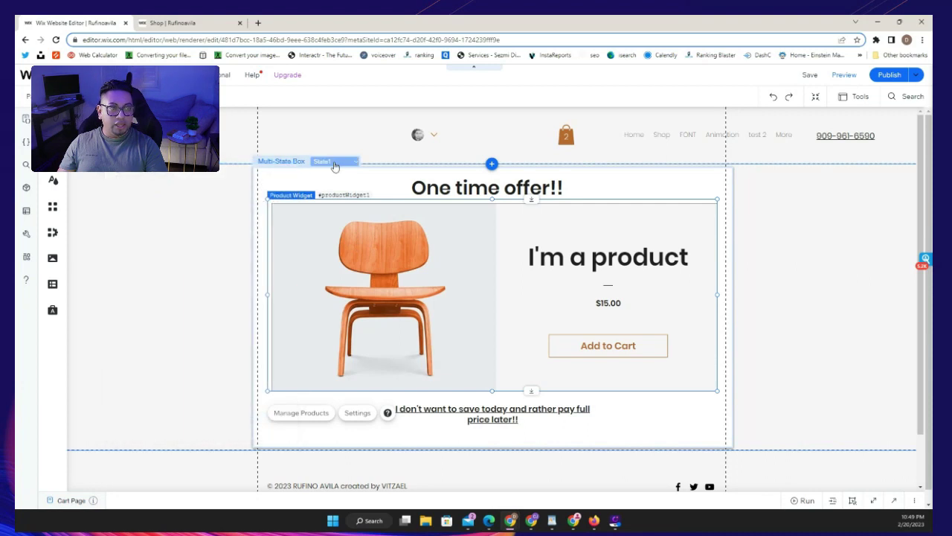
Duplicate State1 of the multi-state box to create a second state with the same content
left_click(334, 166)
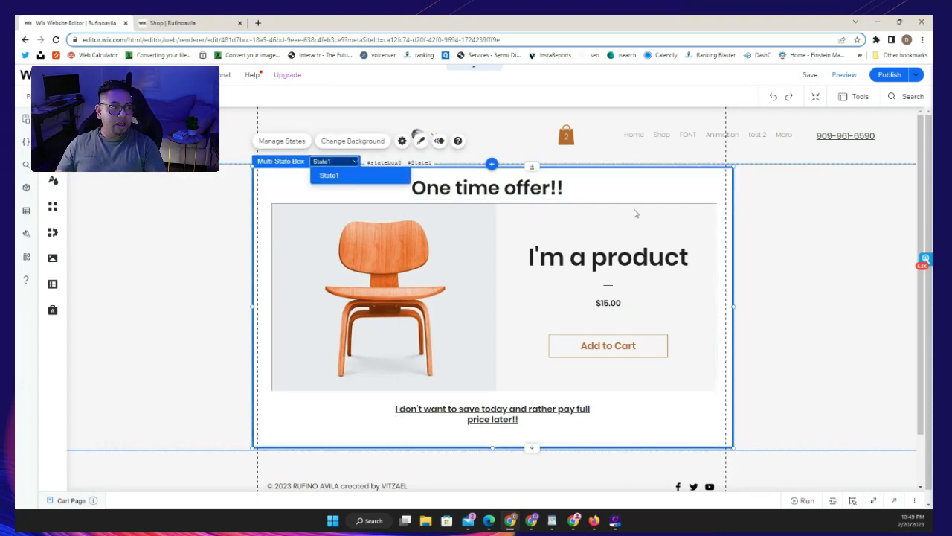
left_click(290, 142)
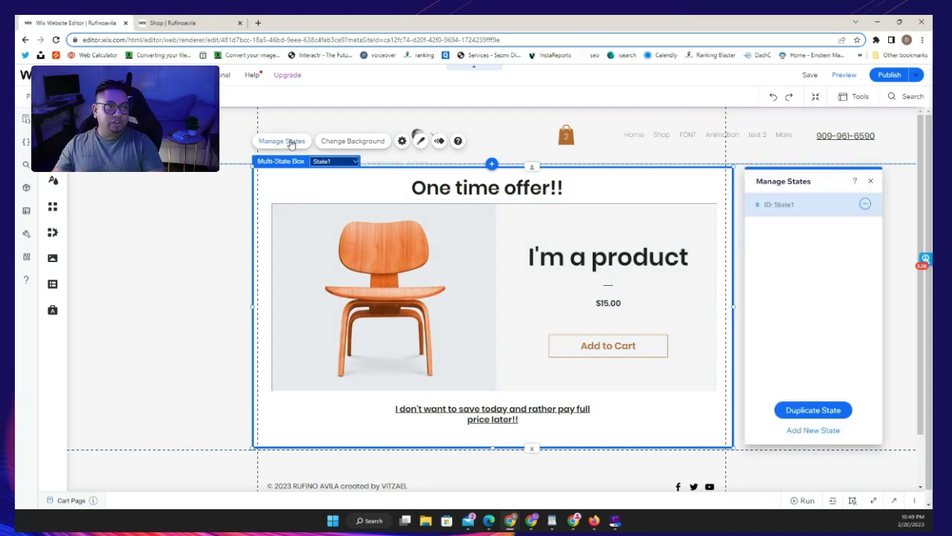
left_click(865, 203)
left_click(832, 217)
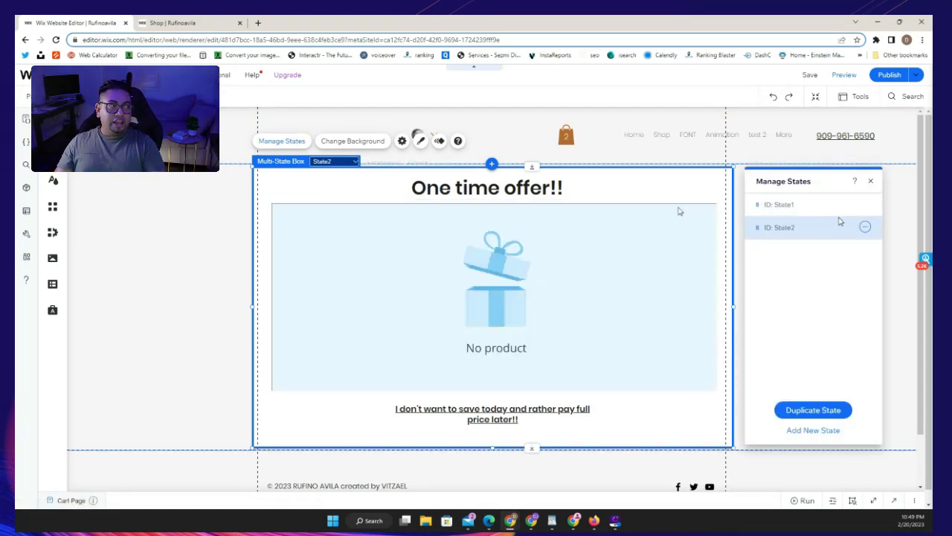
Connect the product widget in State2 to the navy cap product and close the widget's settings
left_click(500, 192)
left_click(500, 192)
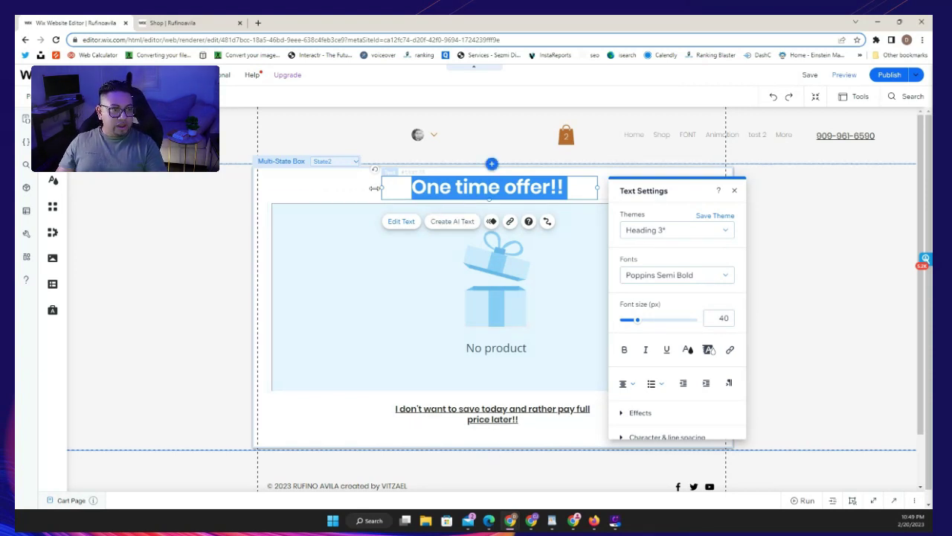
left_click(556, 302)
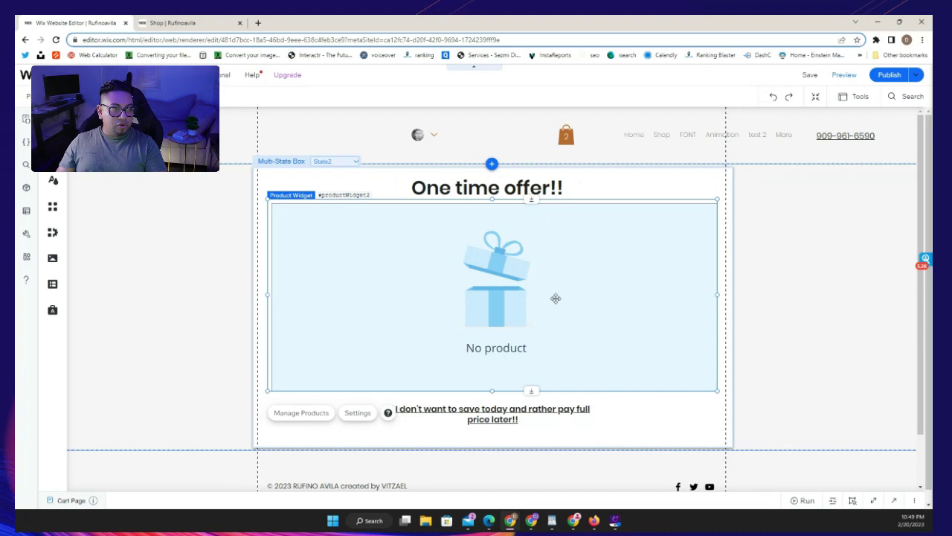
left_click(357, 413)
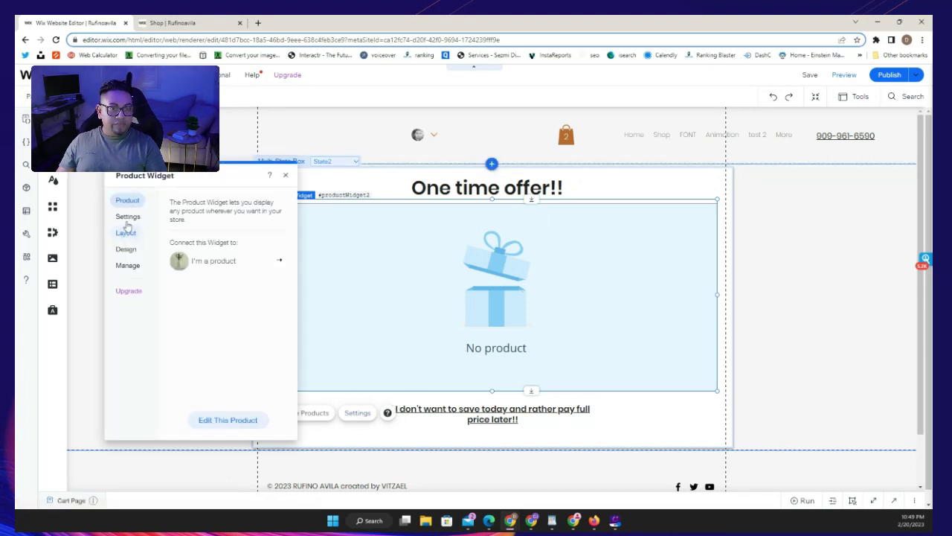
left_click(128, 216)
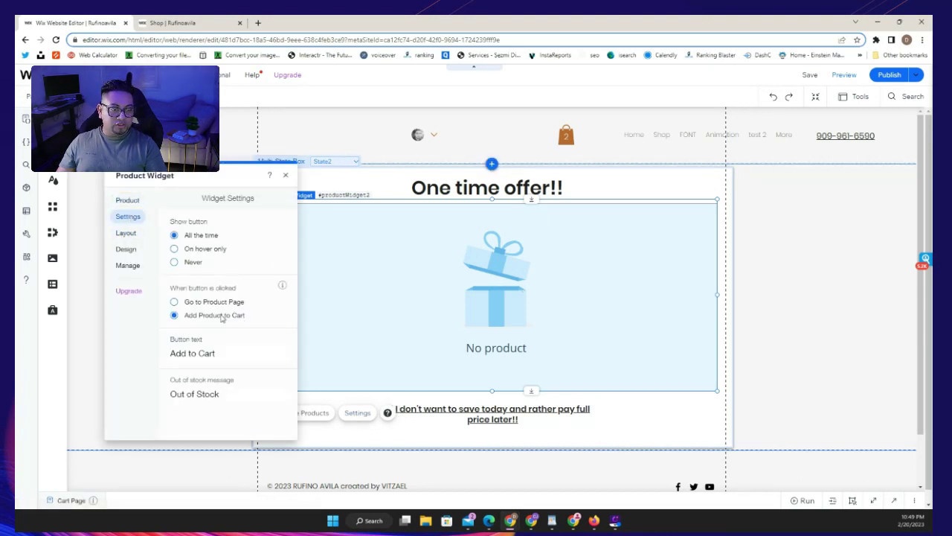
left_click(128, 200)
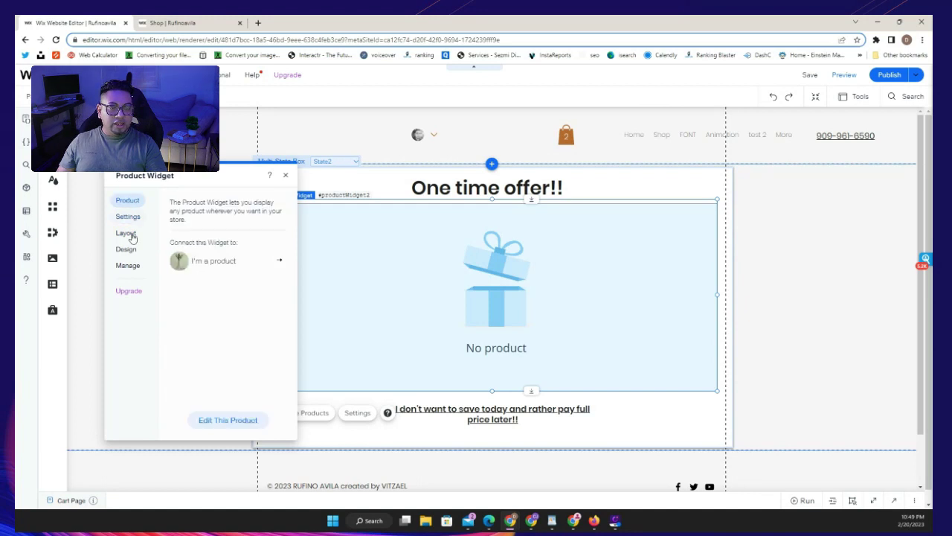
left_click(219, 268)
scroll(218, 298, "down", 3)
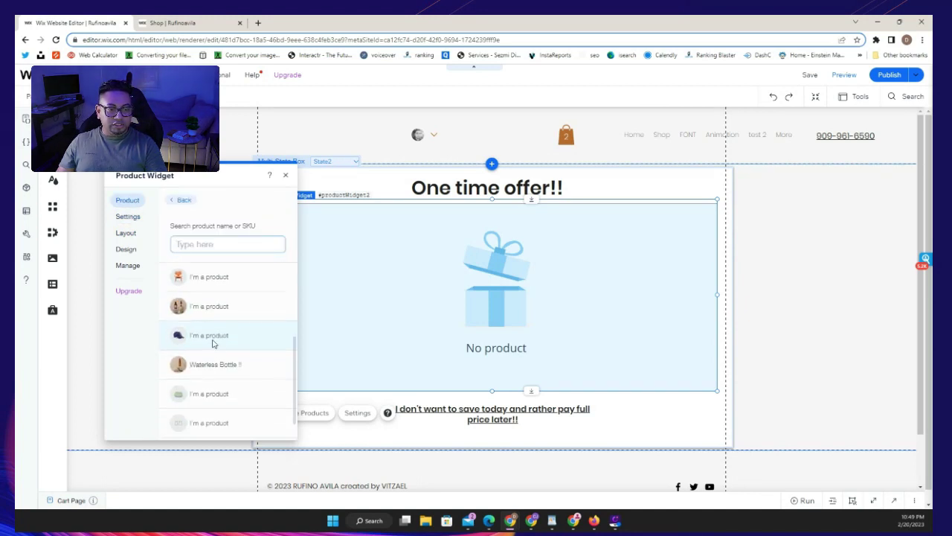
left_click(213, 341)
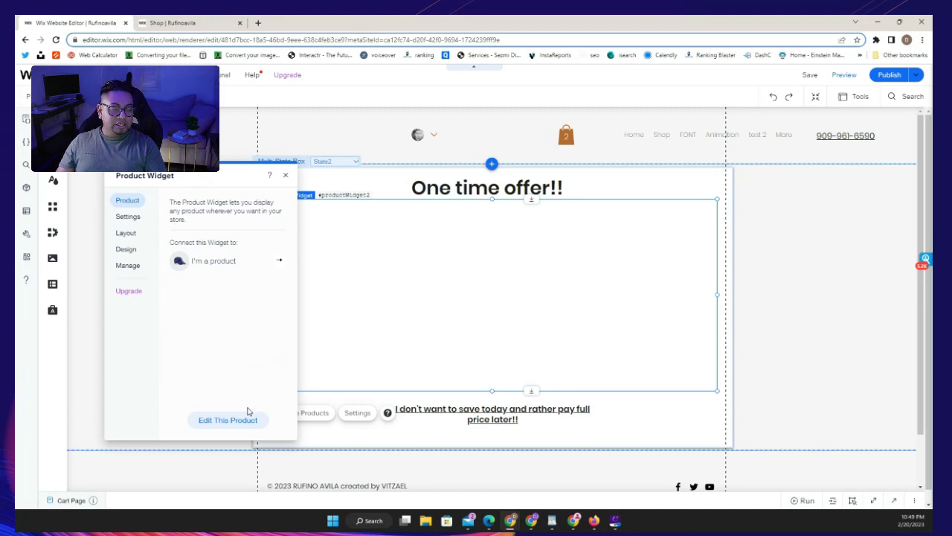
left_click(593, 191)
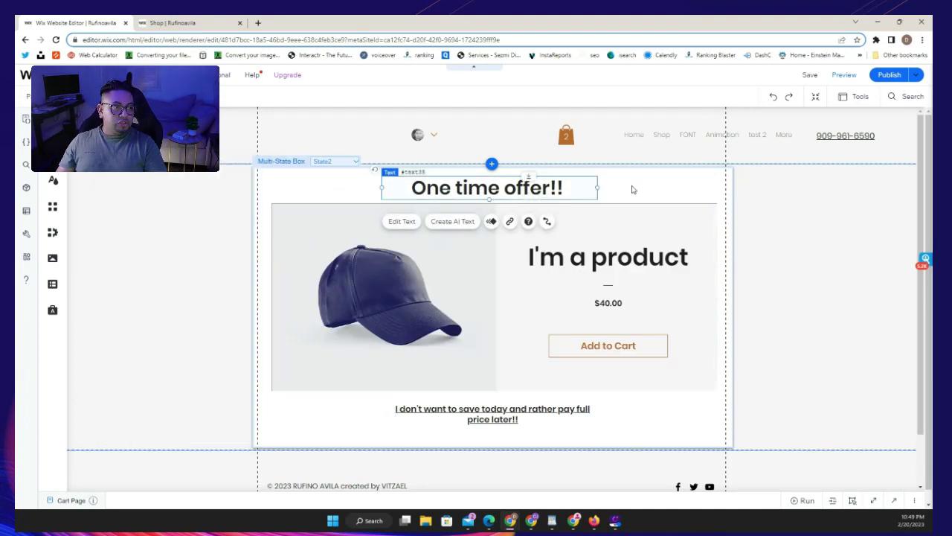
left_click(624, 181)
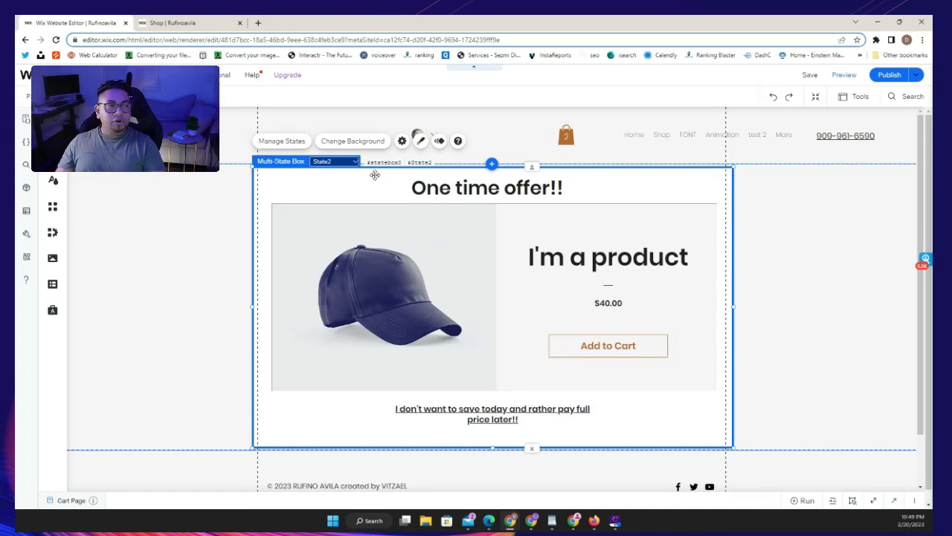
Open the Cart Page code and delete all of the existing code
left_click(893, 503)
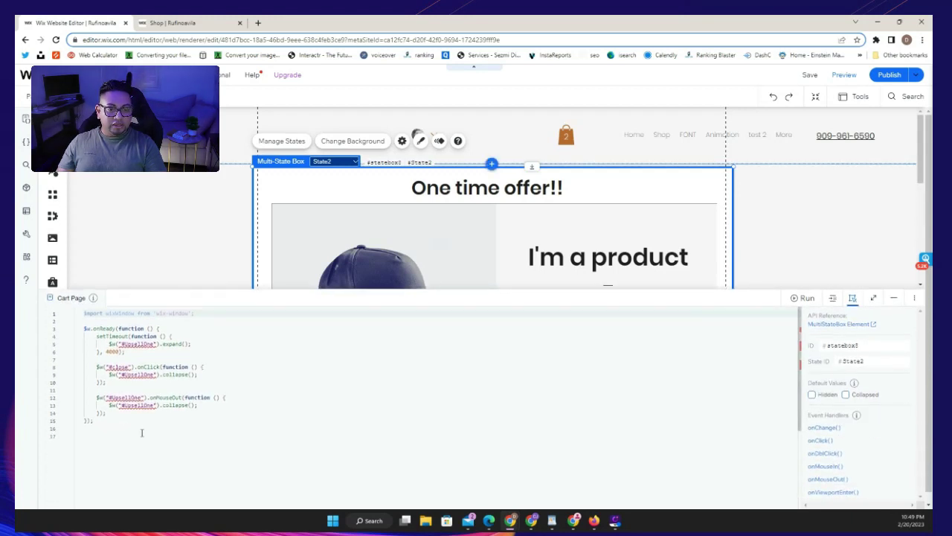
key("ctrl+a")
key("Delete")
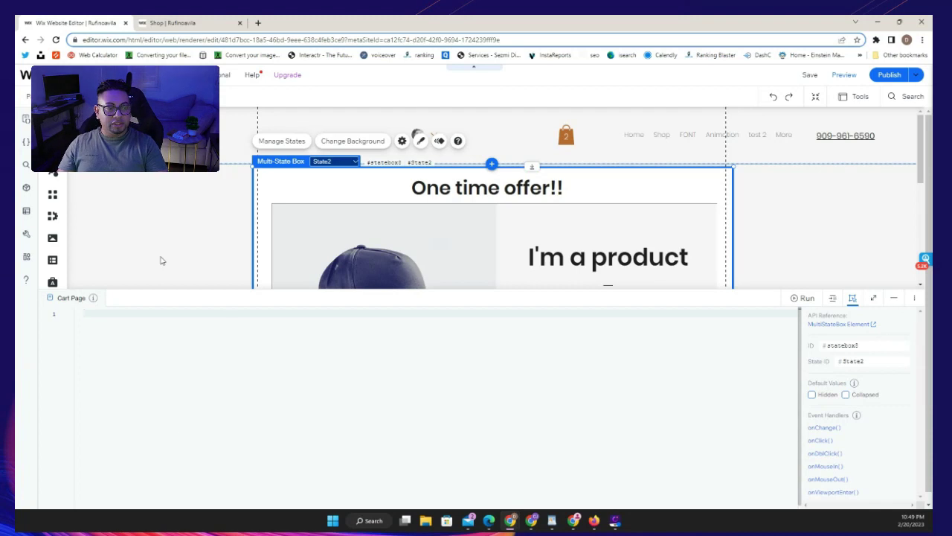
Switch the multi-state box to State1 and paste the copied upsell code into the empty Cart Page code
left_click_drag(177, 288, 178, 366)
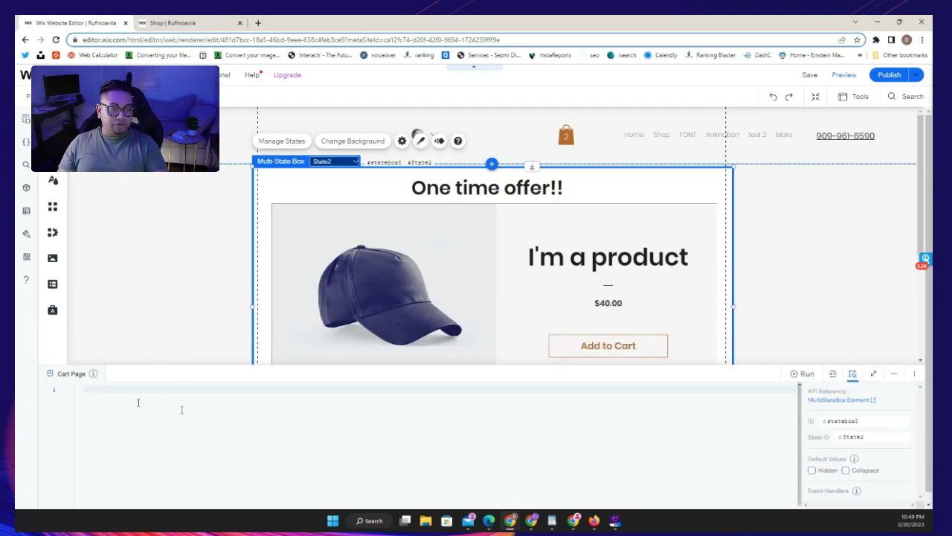
left_click(331, 162)
left_click(332, 177)
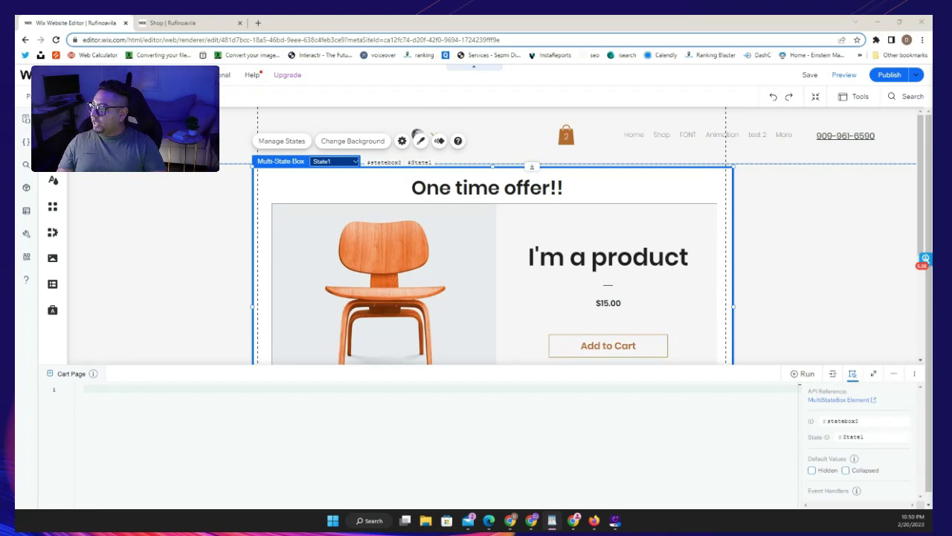
left_click(146, 389)
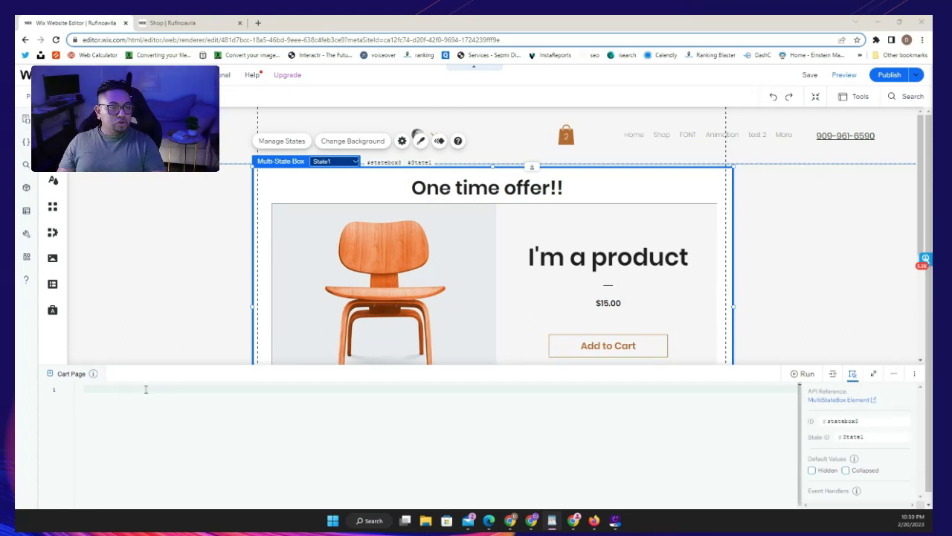
key("ctrl+v")
scroll(199, 413, "up", 10)
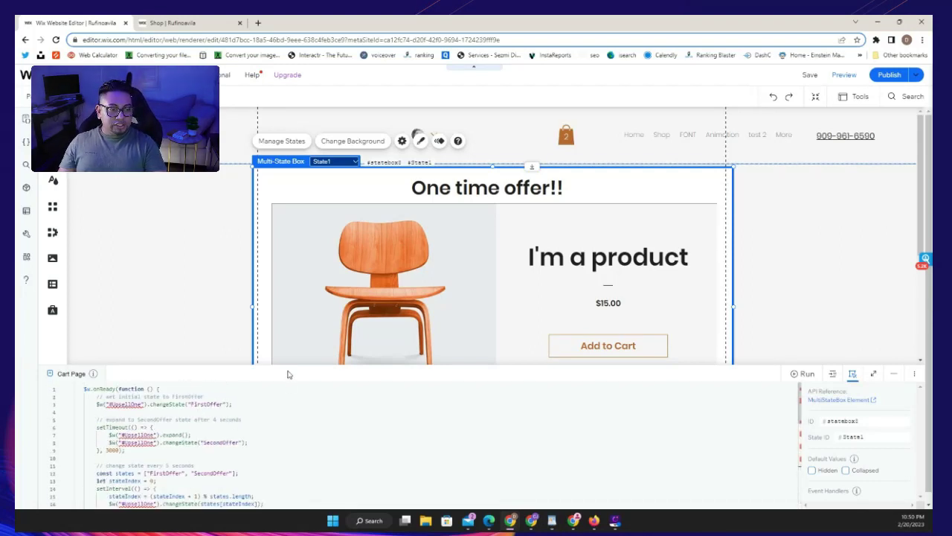
left_click_drag(291, 365, 287, 279)
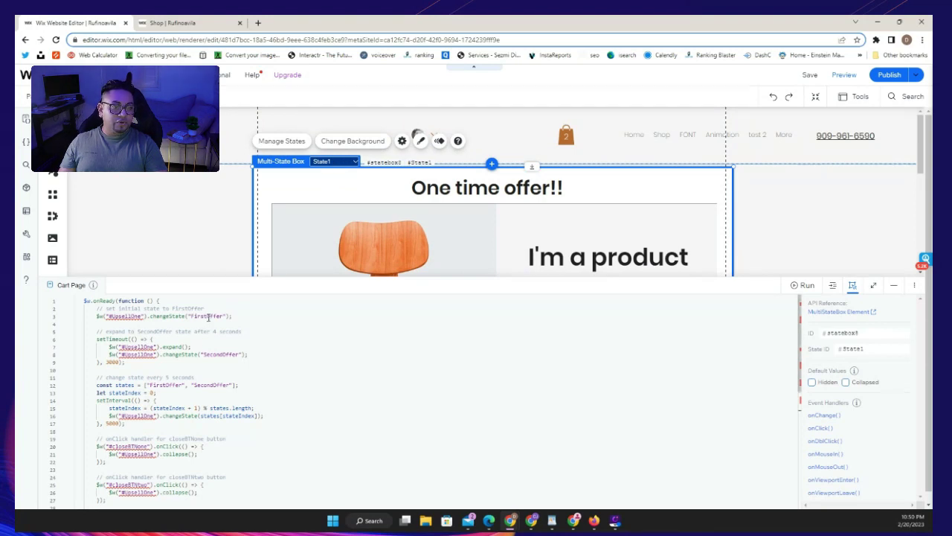
Rename the State ID of the box's first state, the orange chair offer, to FirstOffer
left_click(334, 161)
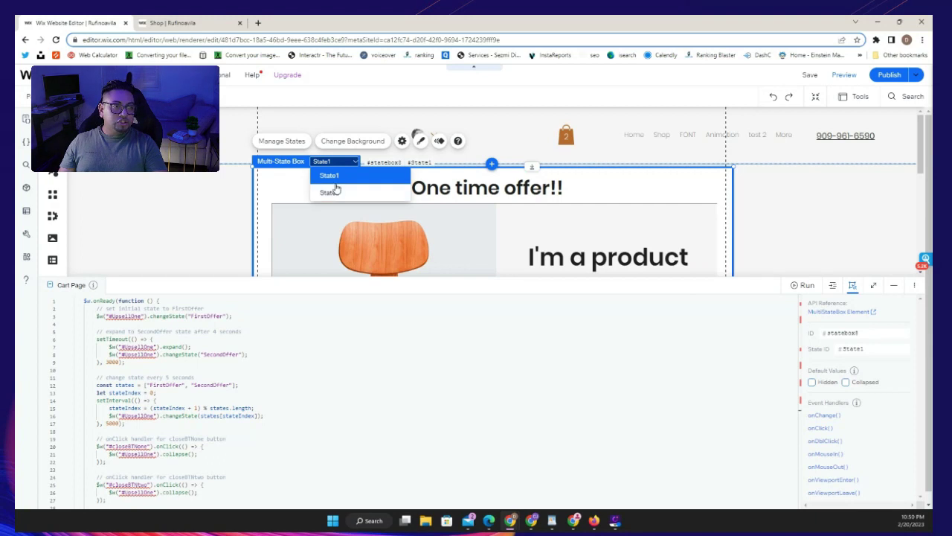
left_click(303, 187)
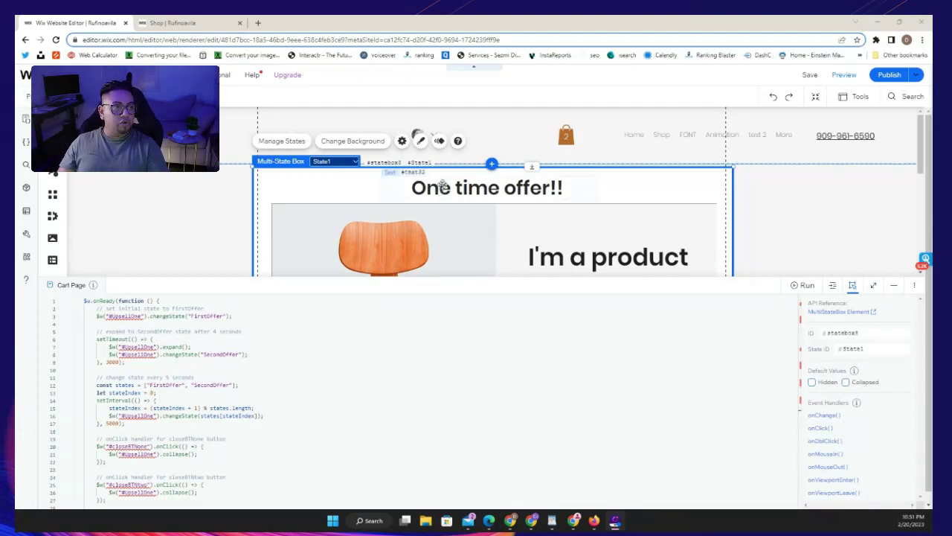
double_click(871, 347)
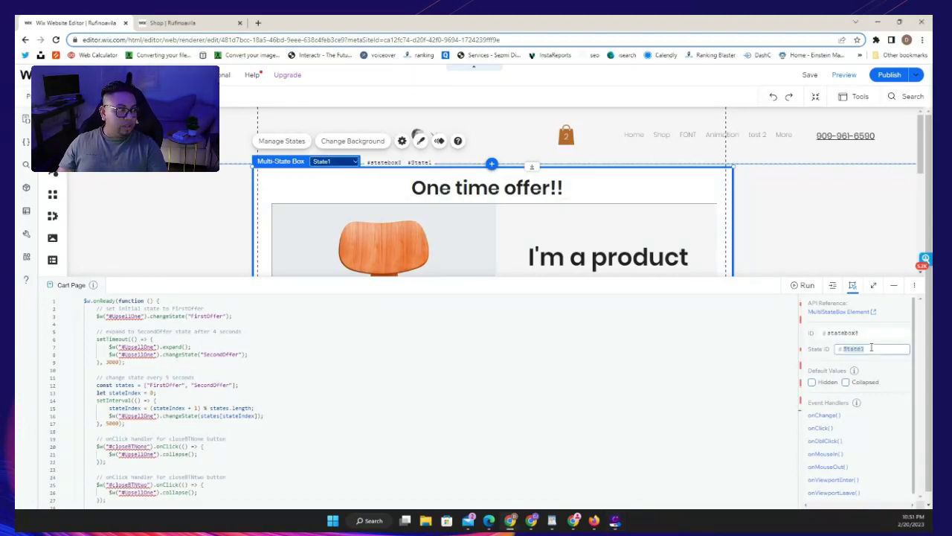
type("FirstOffer")
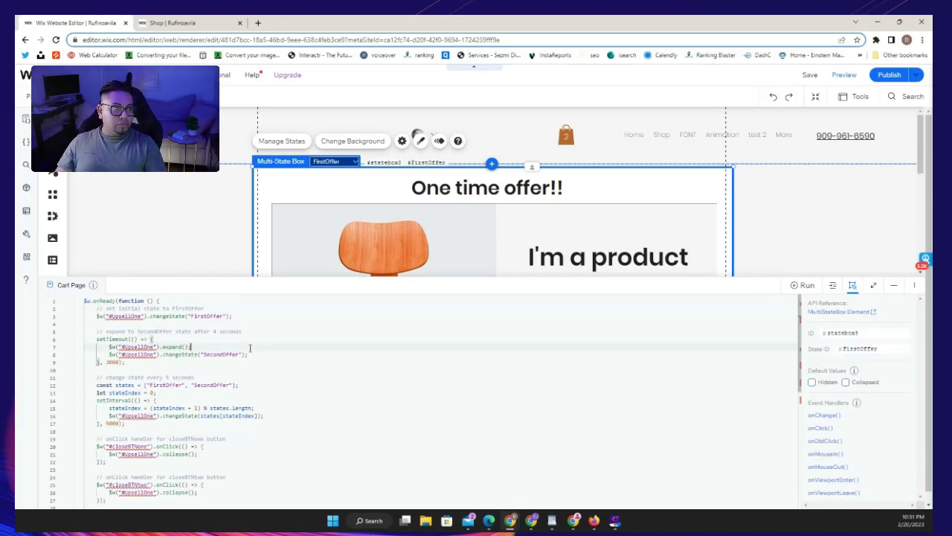
Switch the multi-state box to State2 and rename its State ID to SecondOffer
left_click(339, 162)
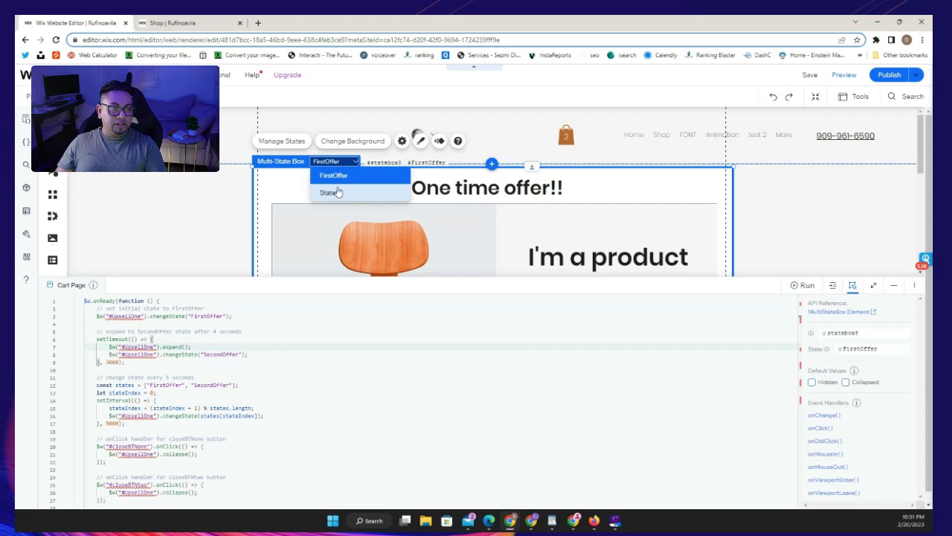
left_click(331, 192)
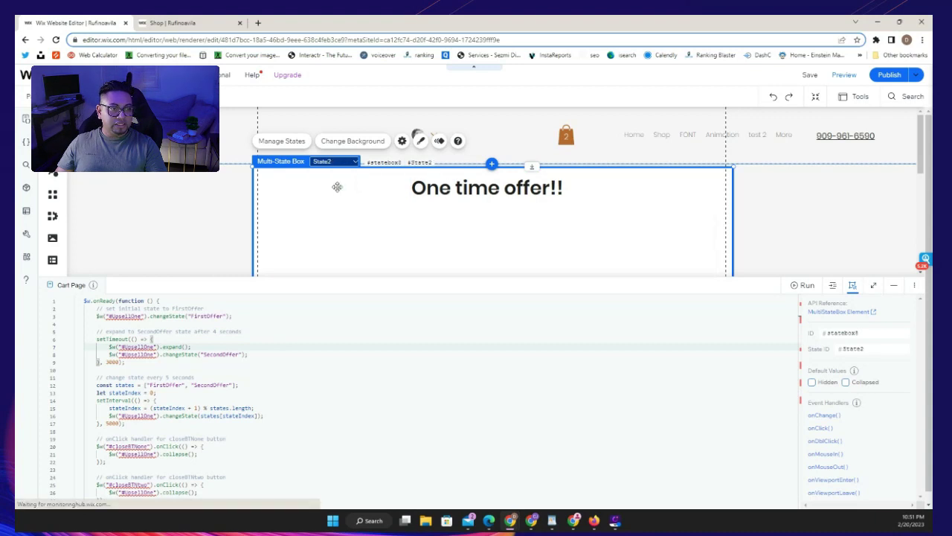
double_click(857, 348)
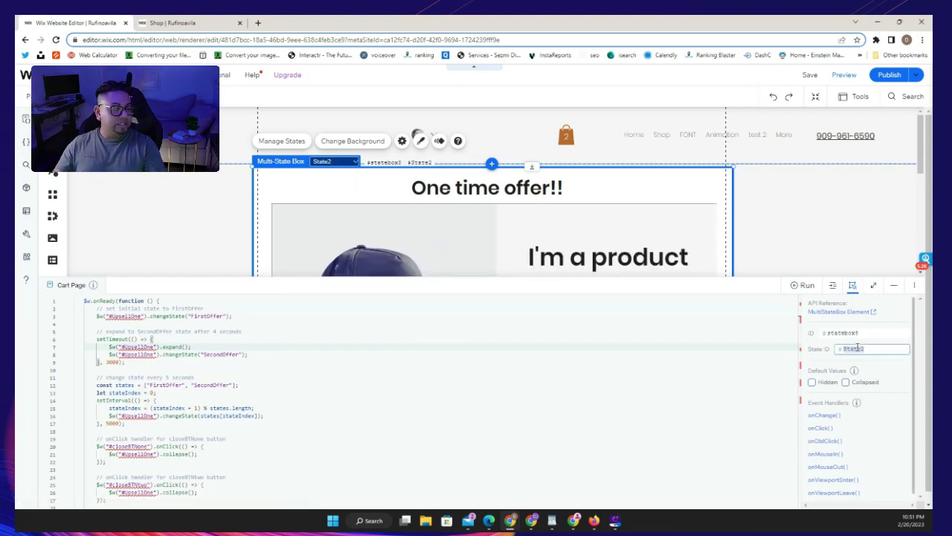
left_click(811, 350)
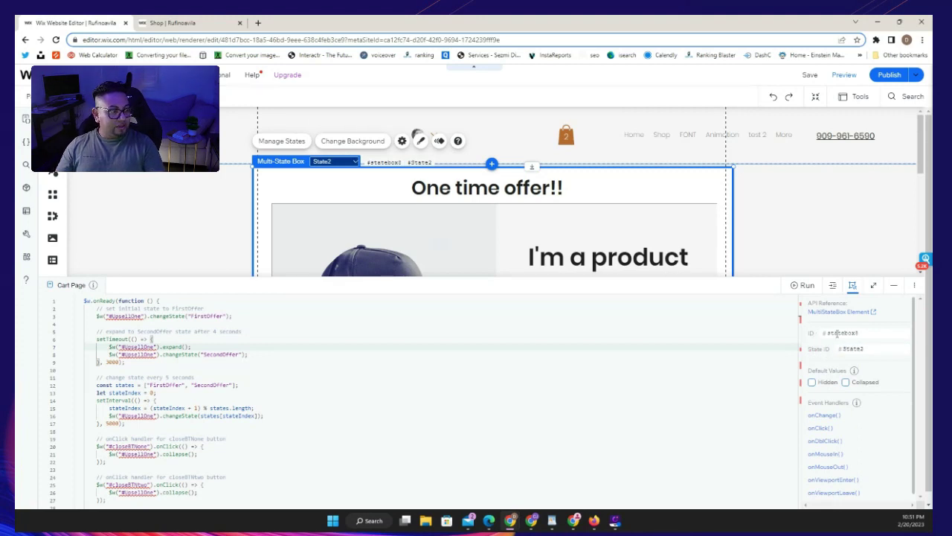
double_click(863, 348)
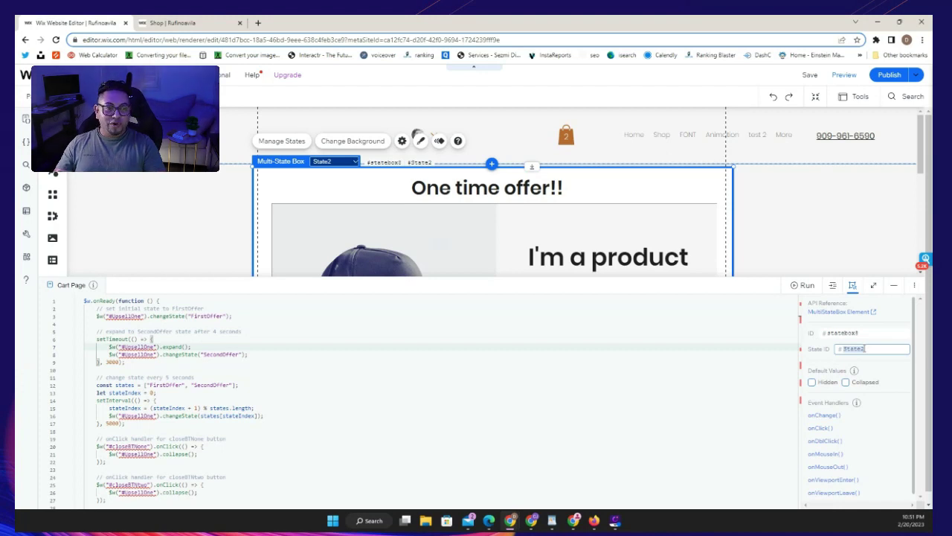
type("SecondOffer")
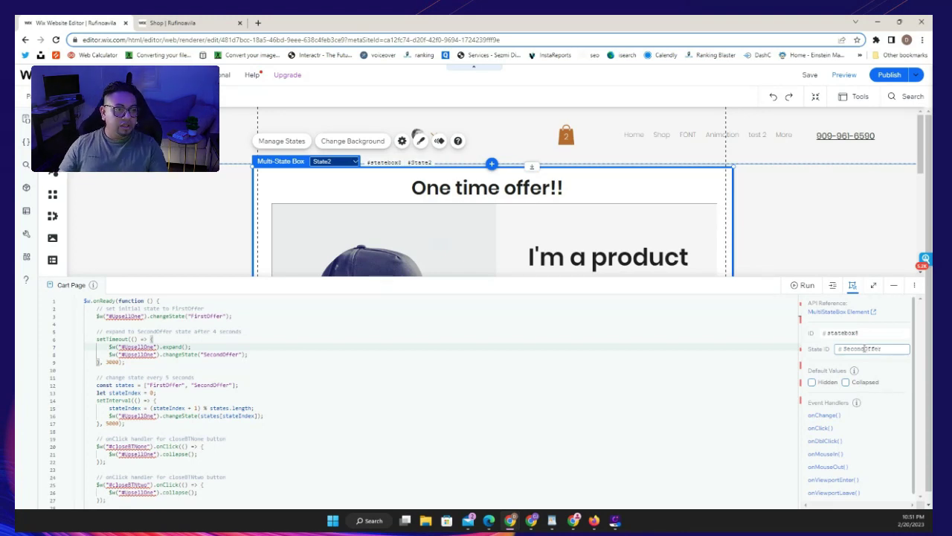
left_click(740, 368)
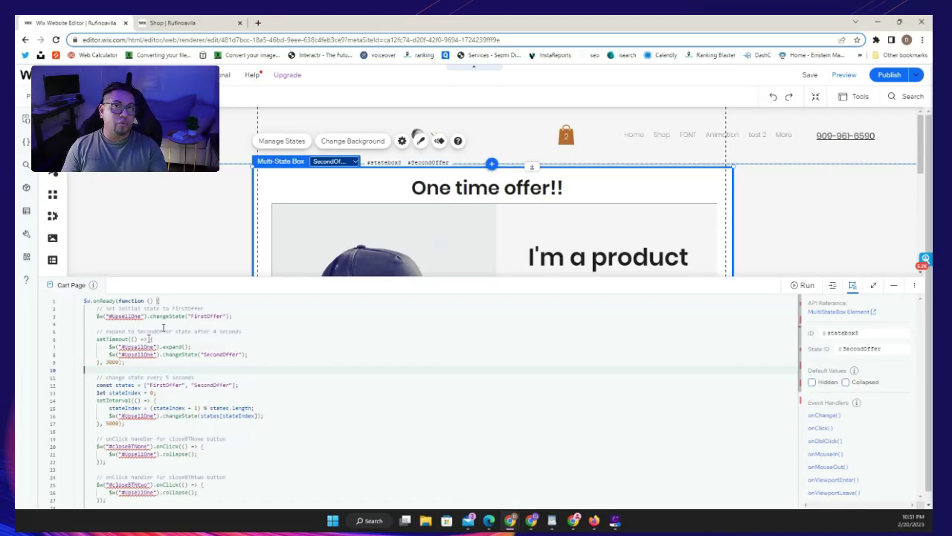
Set the ID of the underlined decline text in the FirstOffer state to closeBTNone
scroll(484, 246, "down", 2)
scroll(446, 223, "up", 2)
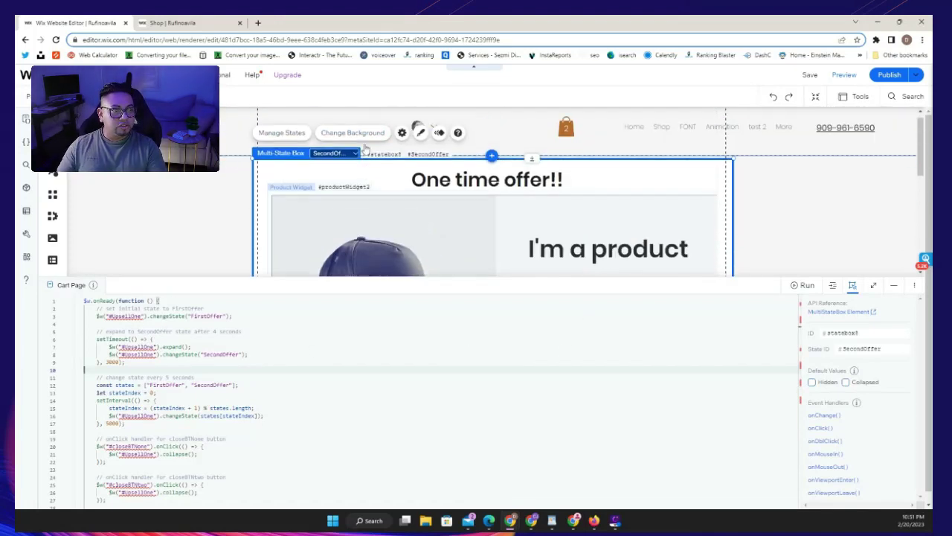
left_click(335, 161)
left_click(334, 175)
scroll(511, 200, "down", 3)
left_click(516, 170)
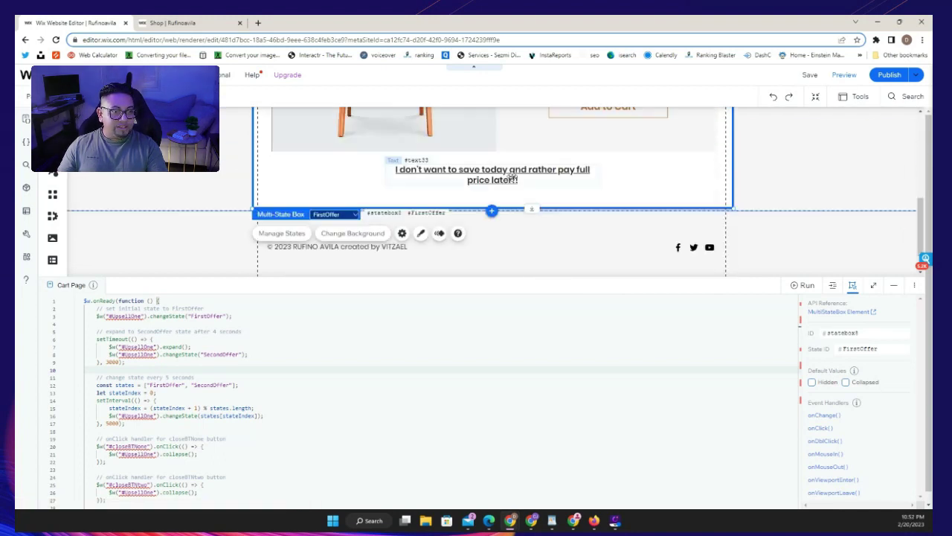
left_click(839, 325)
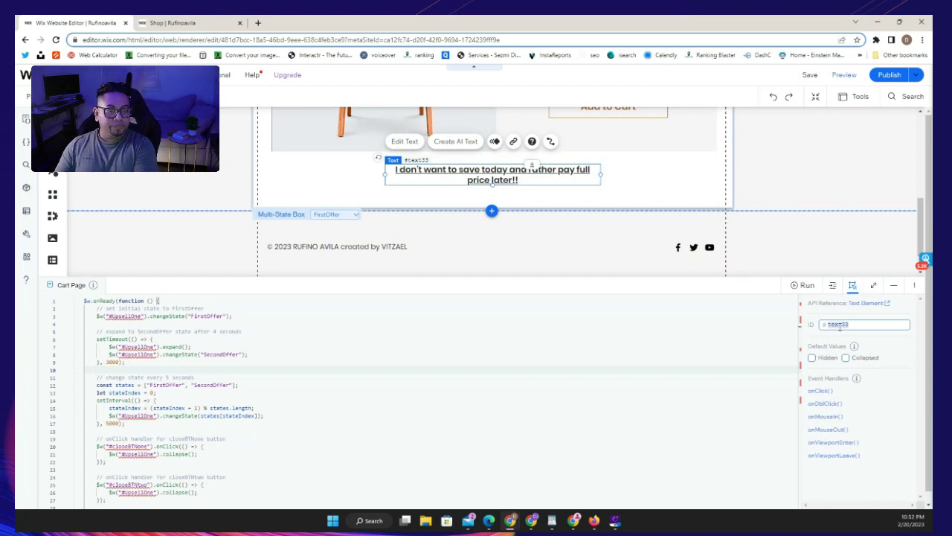
type("closeBTNone")
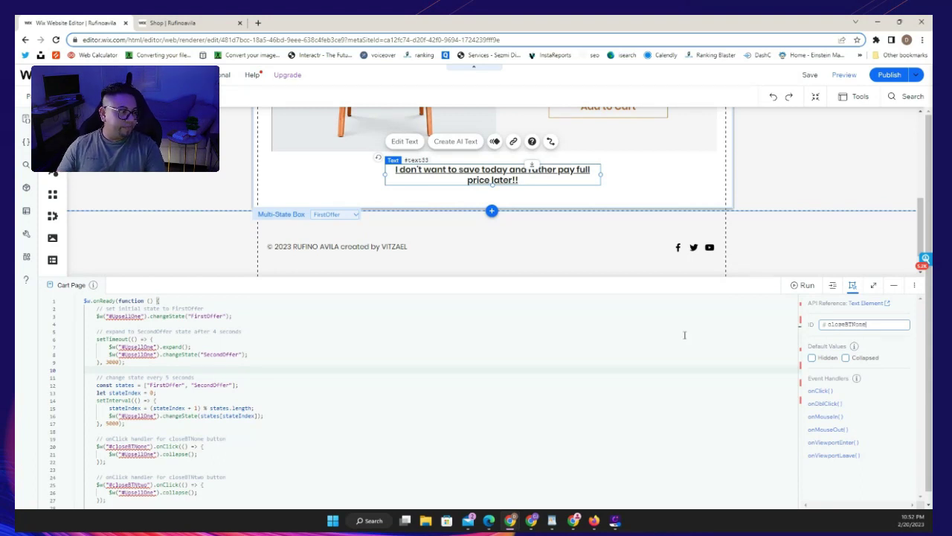
left_click(154, 339)
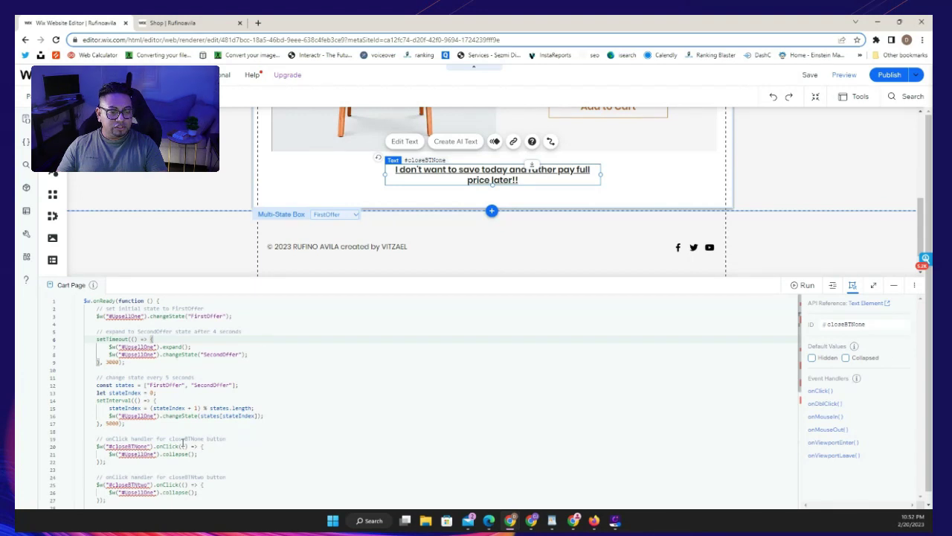
Switch the multi-state box to SecondOffer and set the ID of its underlined decline text to closeBTNtwo
scroll(462, 154, "up", 5)
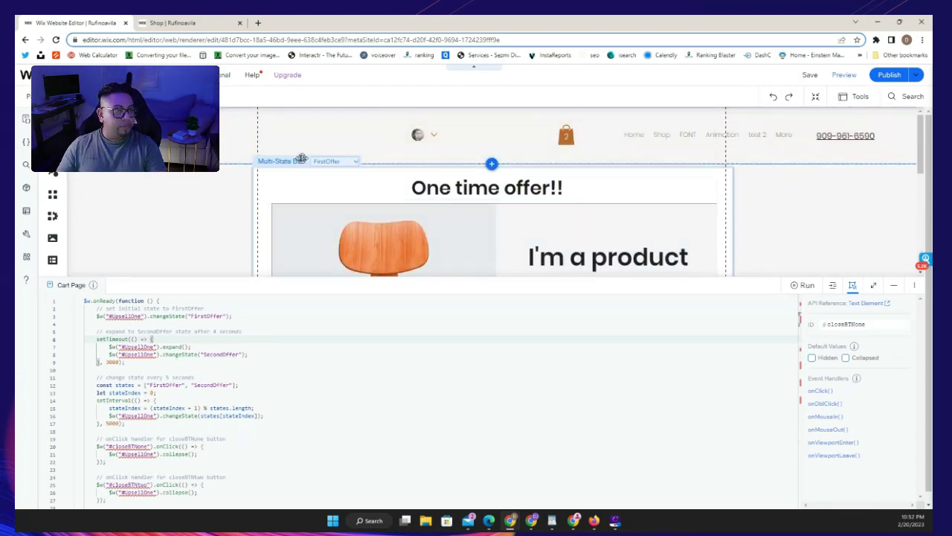
left_click(328, 160)
left_click(331, 192)
scroll(362, 198, "down", 3)
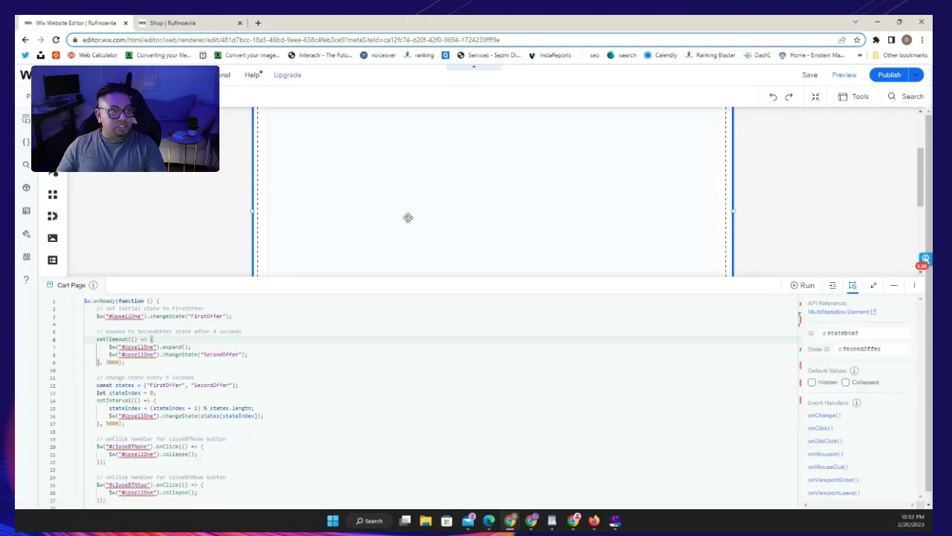
left_click(466, 222)
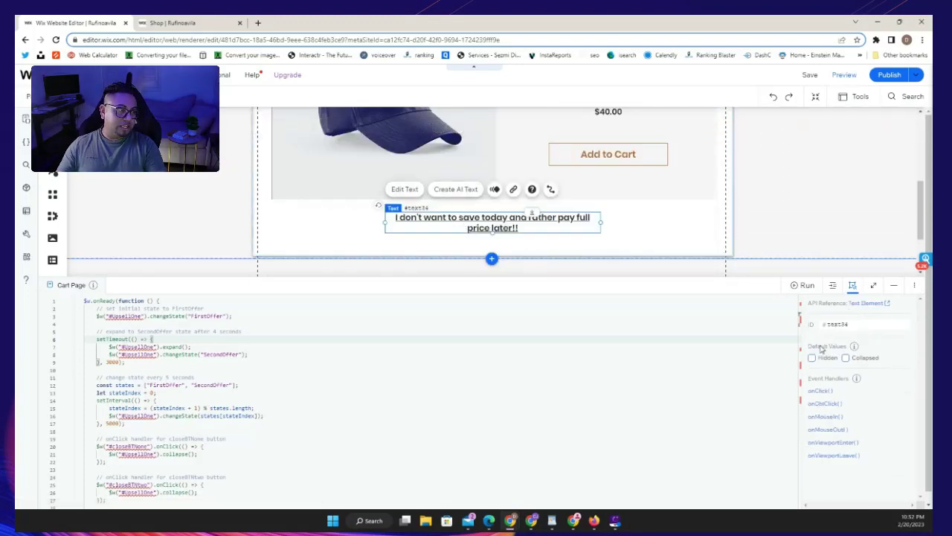
double_click(837, 325)
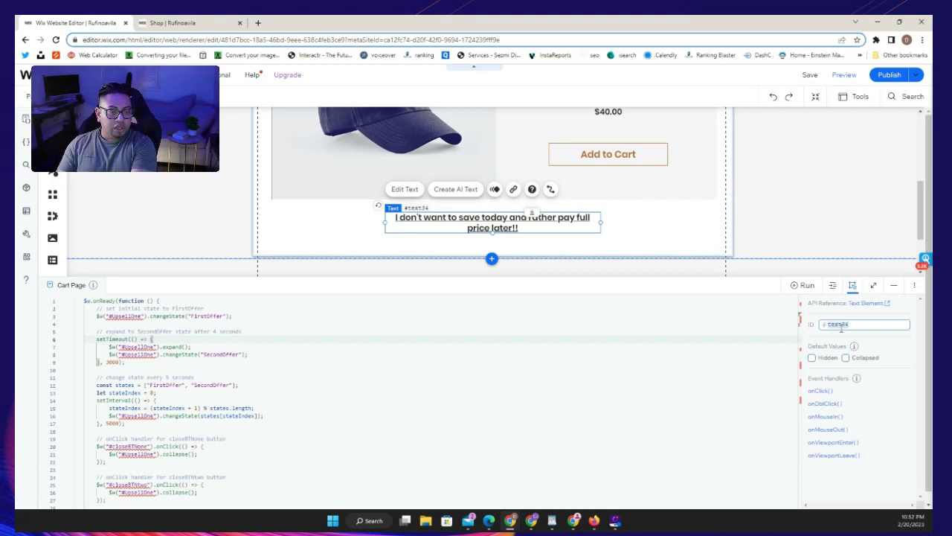
type("closeBTNtwo")
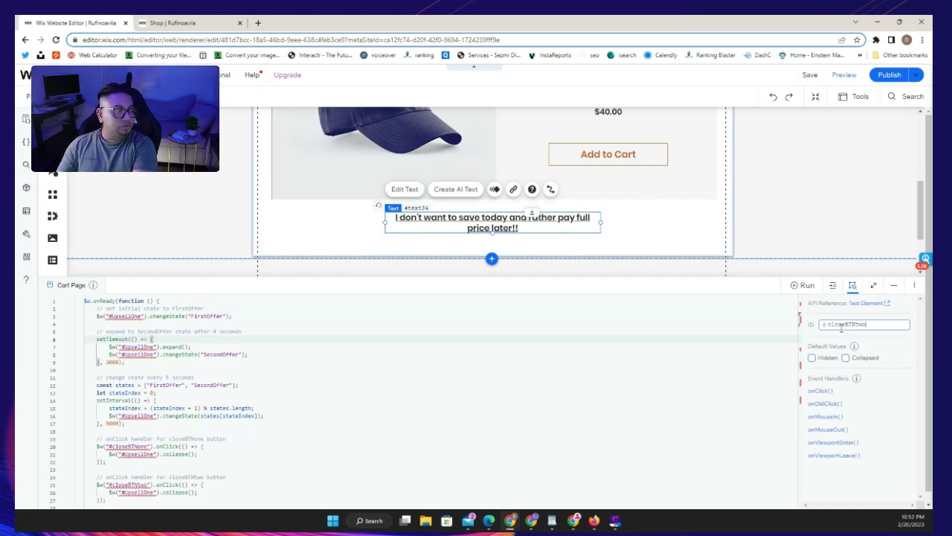
left_click(230, 472)
Compare the closeBTNtwo reference in the page code's onClick handler with the ID of the selected decline text
scroll(230, 472, "down", 2)
double_click(139, 437)
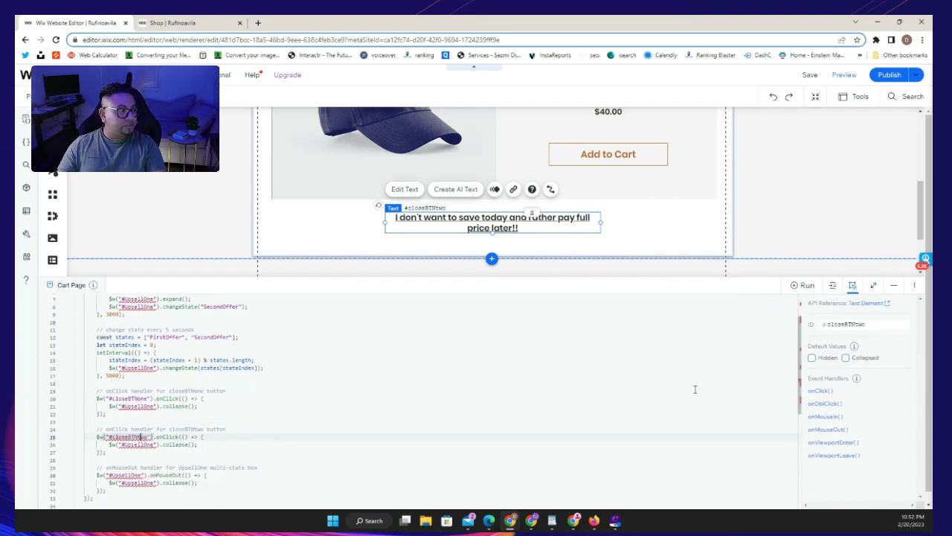
double_click(882, 325)
left_click(577, 415)
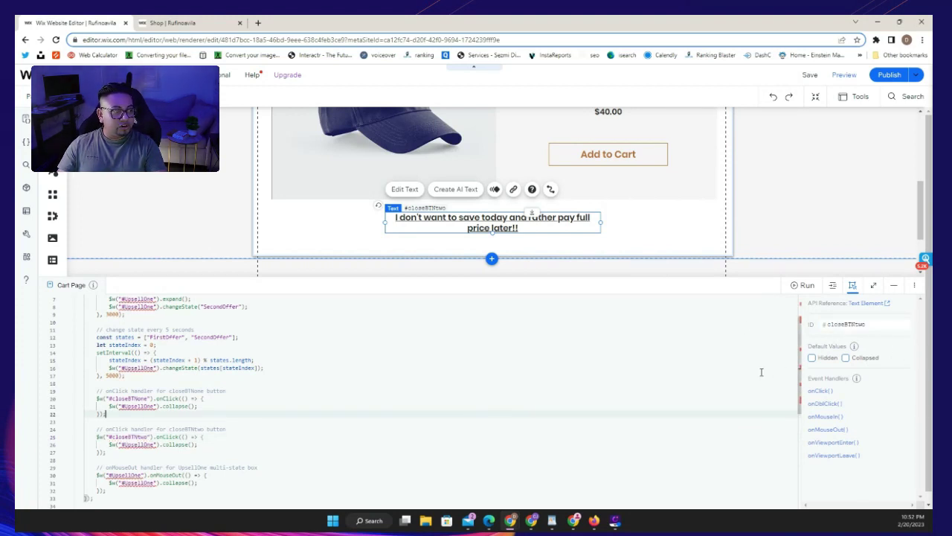
left_click(688, 389)
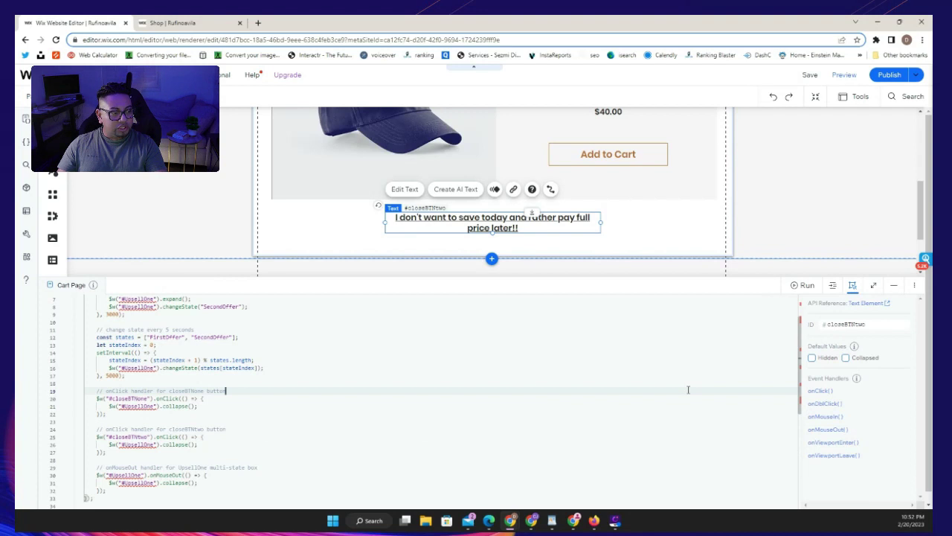
left_click(124, 437)
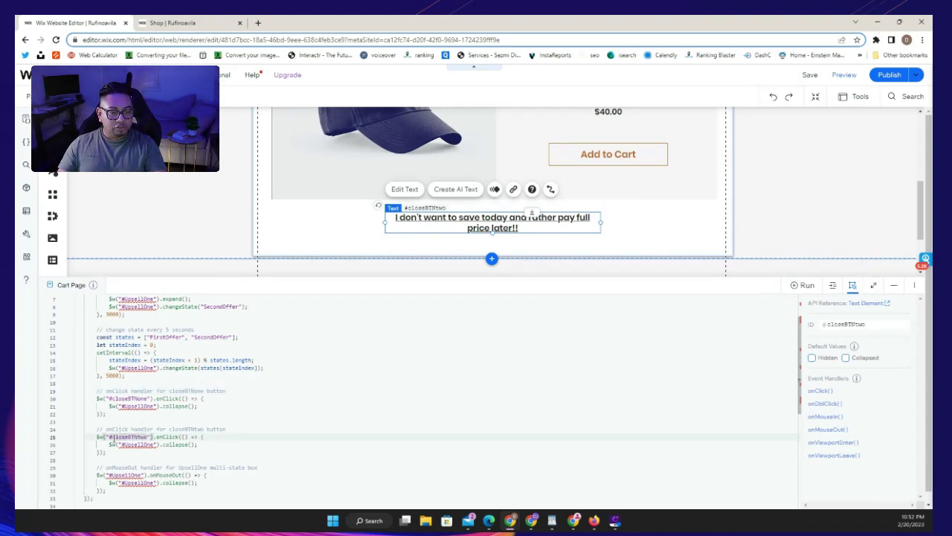
left_click_drag(110, 437, 150, 437)
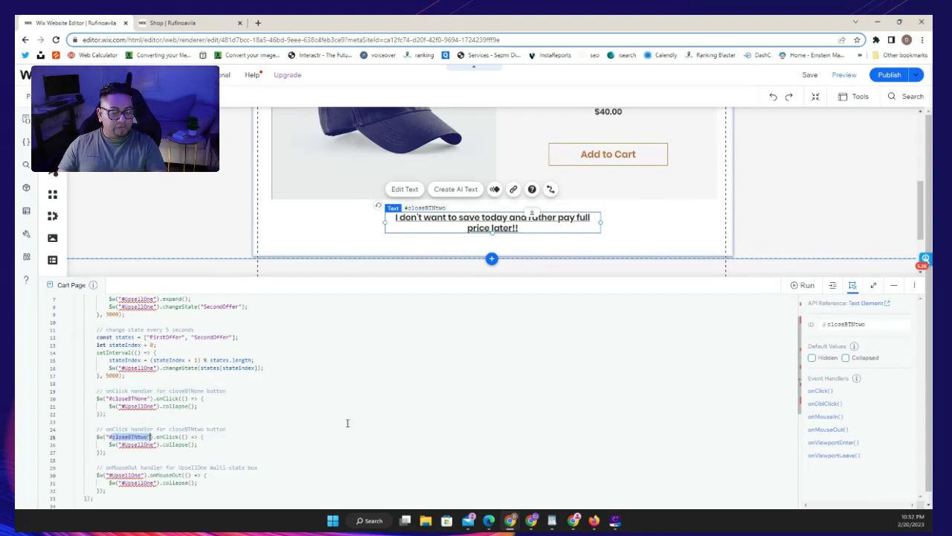
Set the ID of the multi-state box to UpsellOne
scroll(401, 369, "up", 3)
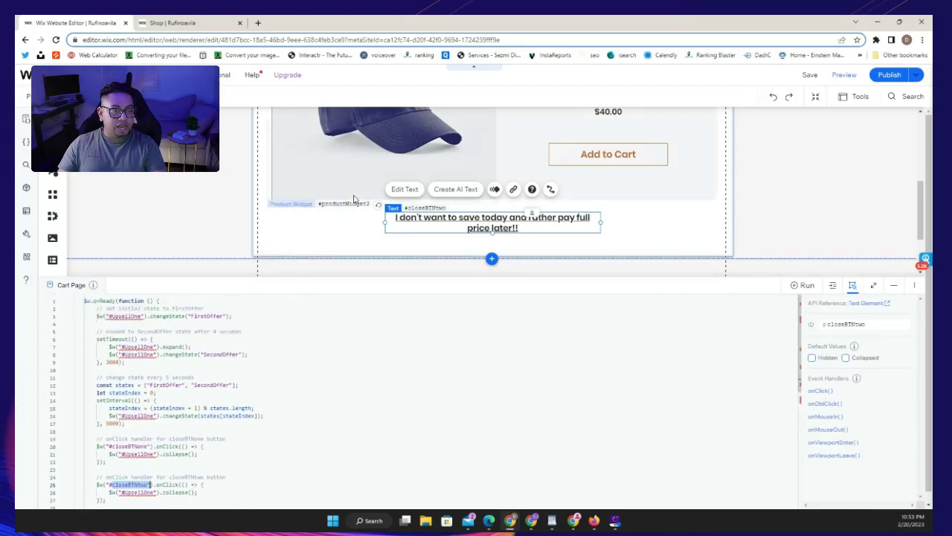
scroll(355, 199, "up", 3)
left_click(285, 176)
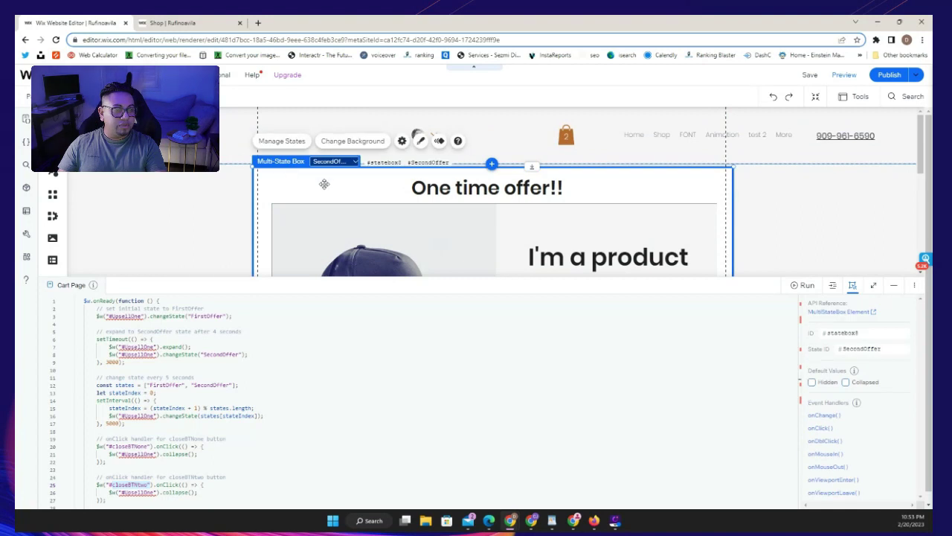
double_click(860, 334)
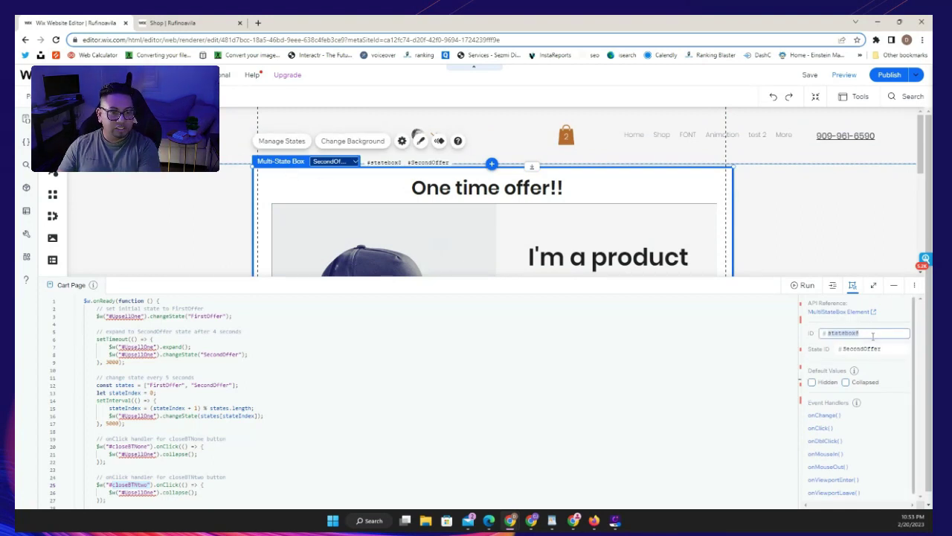
type("UpsellOne")
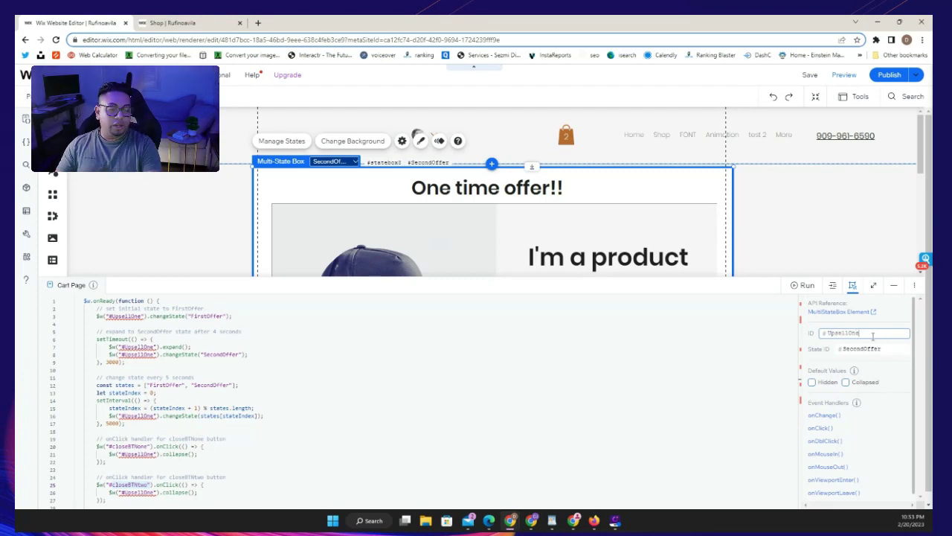
left_click(637, 326)
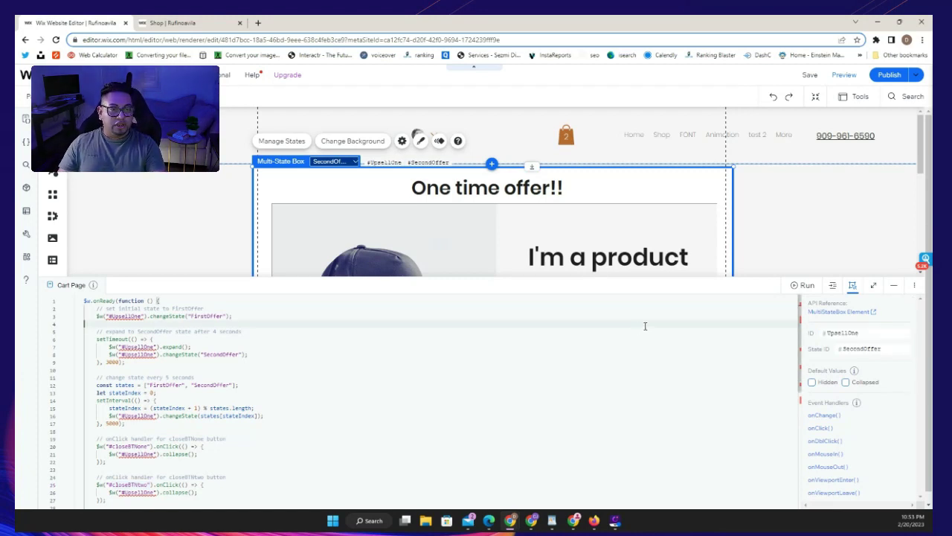
Review the Cart Page code, from the state-change timers through the close-button and mouse-out handlers of the UpsellOne box
left_click(387, 363)
scroll(193, 353, "down", 5)
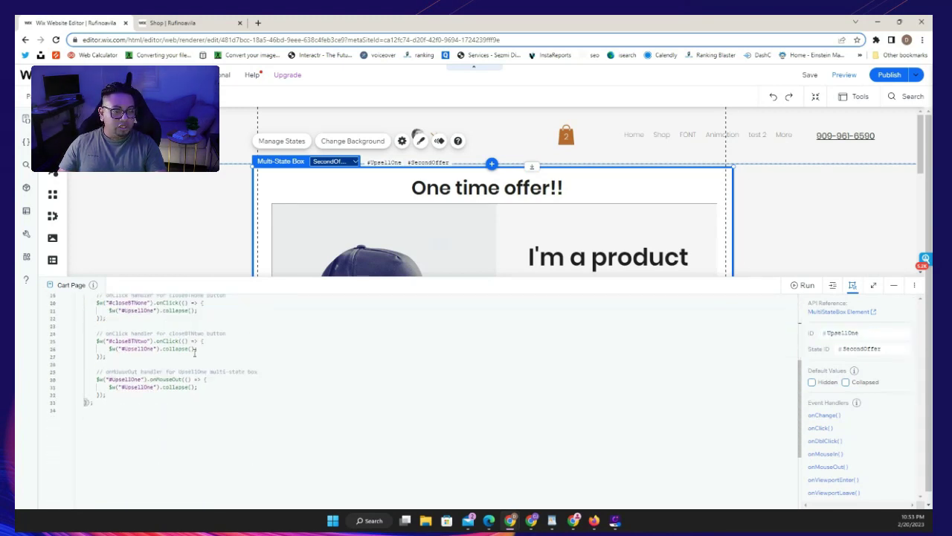
scroll(166, 323, "down", 2)
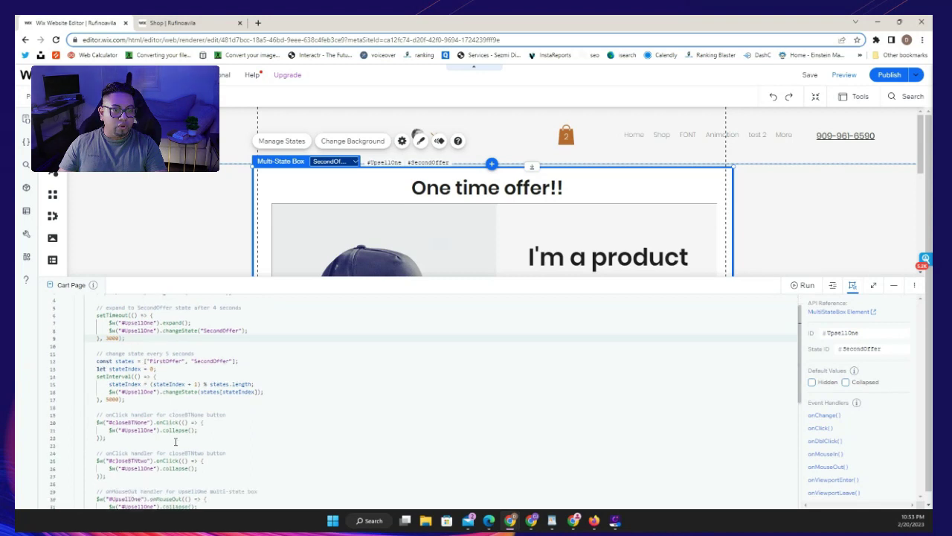
scroll(325, 213, "down", 3)
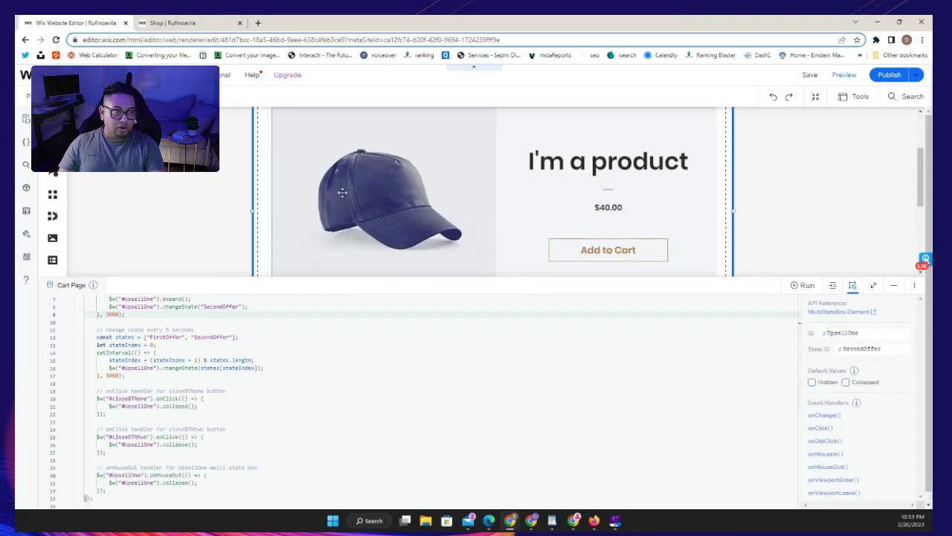
scroll(321, 375, "up", 2)
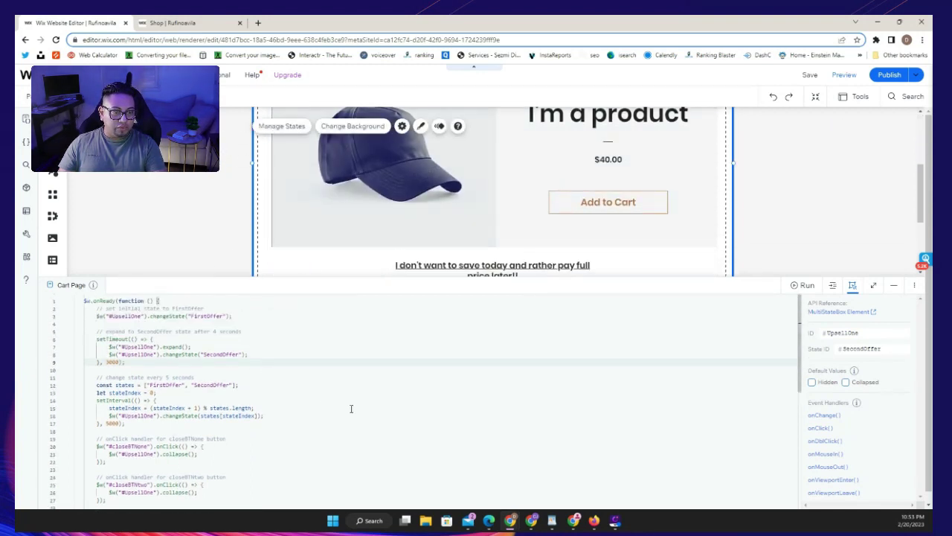
scroll(544, 228, "down", 2)
scroll(564, 226, "up", 3)
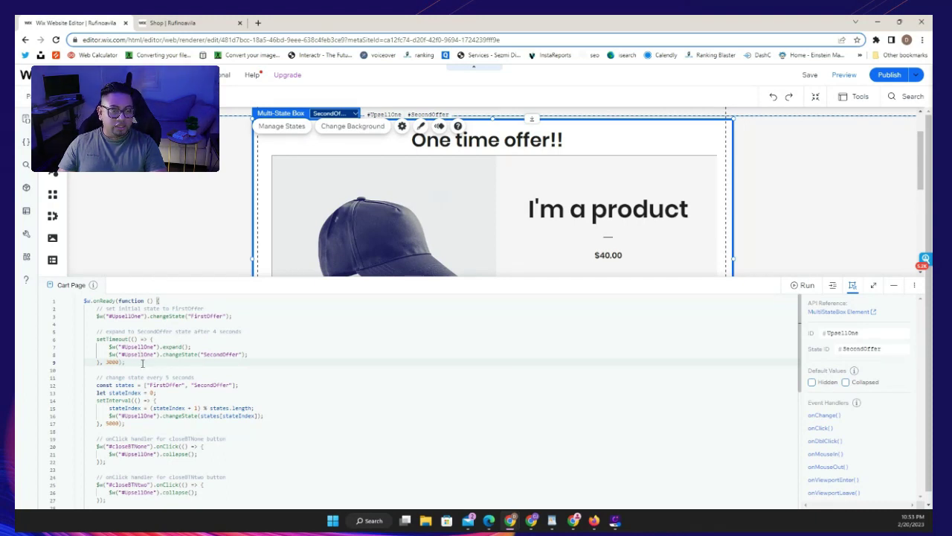
scroll(149, 359, "down", 3)
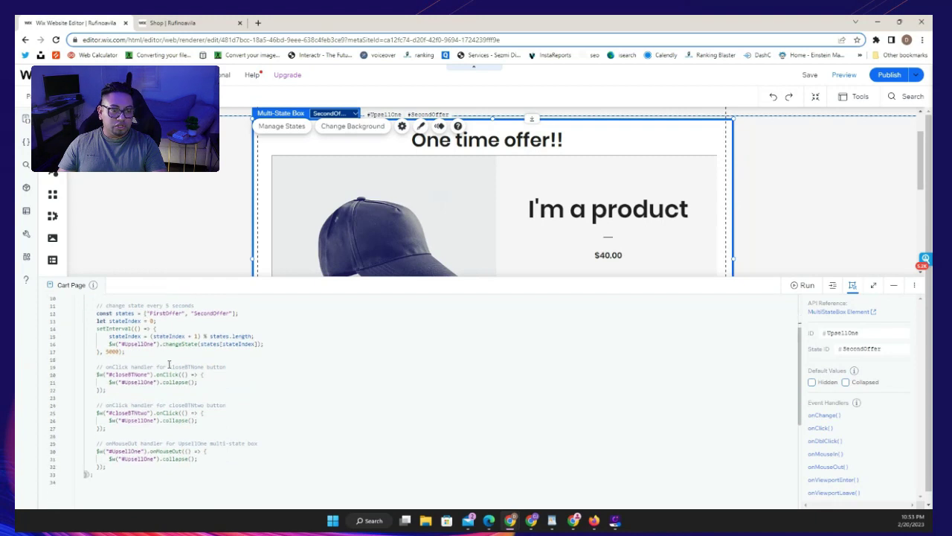
scroll(170, 365, "up", 1)
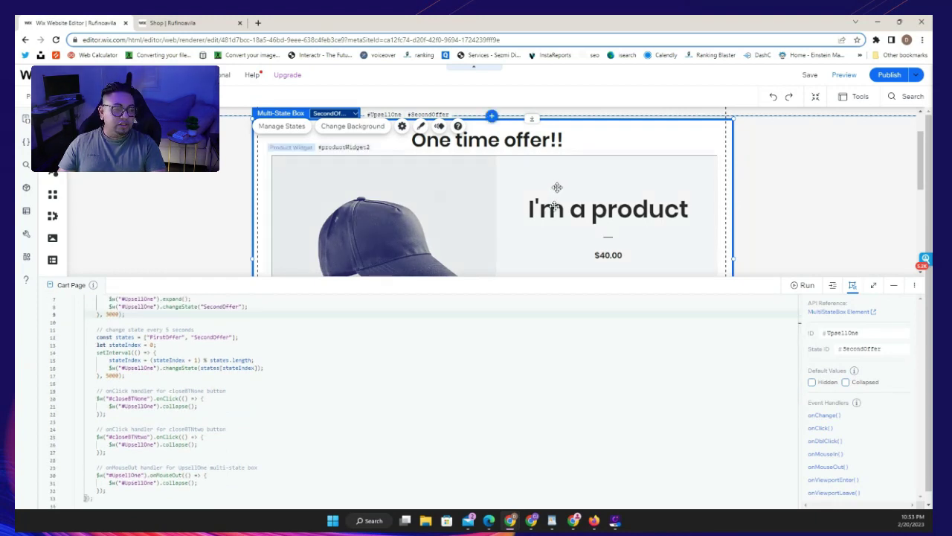
Add the onClick event handler closeBTNtwo_click to the SecondOffer decline text and delete its generated function block from the page code
scroll(525, 208, "down", 2)
left_click(515, 228)
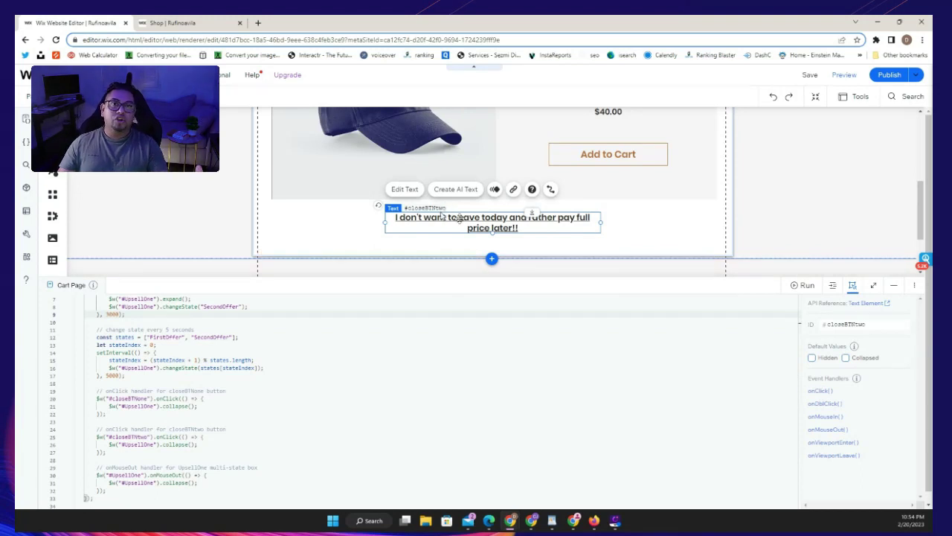
left_click(819, 392)
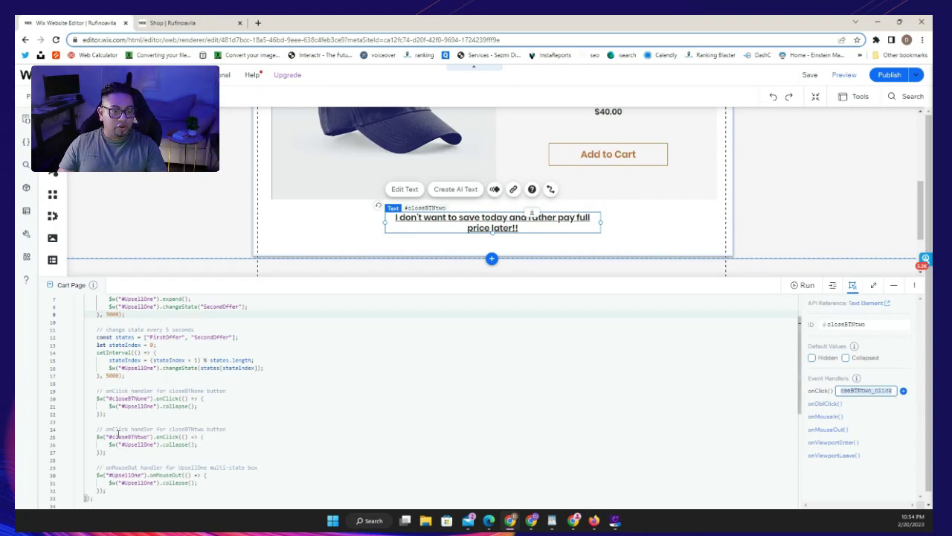
scroll(137, 415, "up", 3)
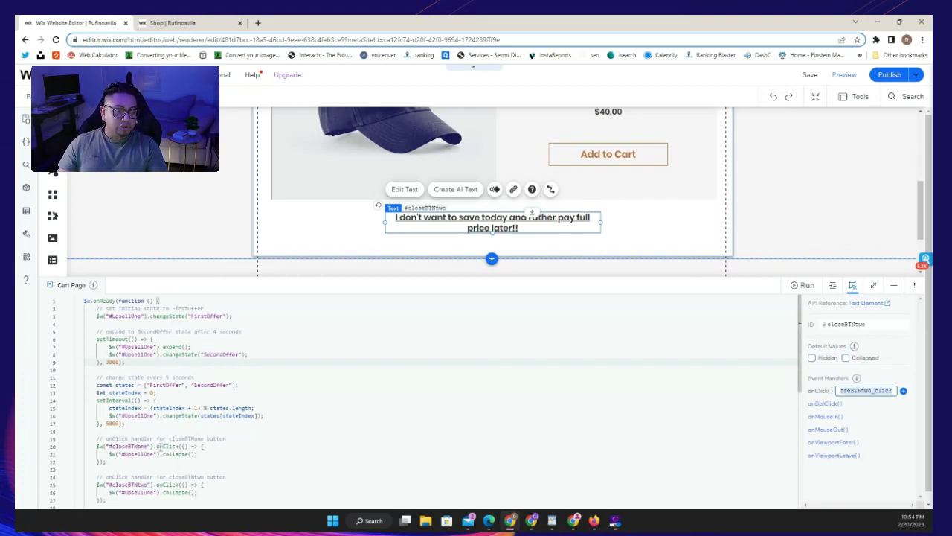
left_click(903, 391)
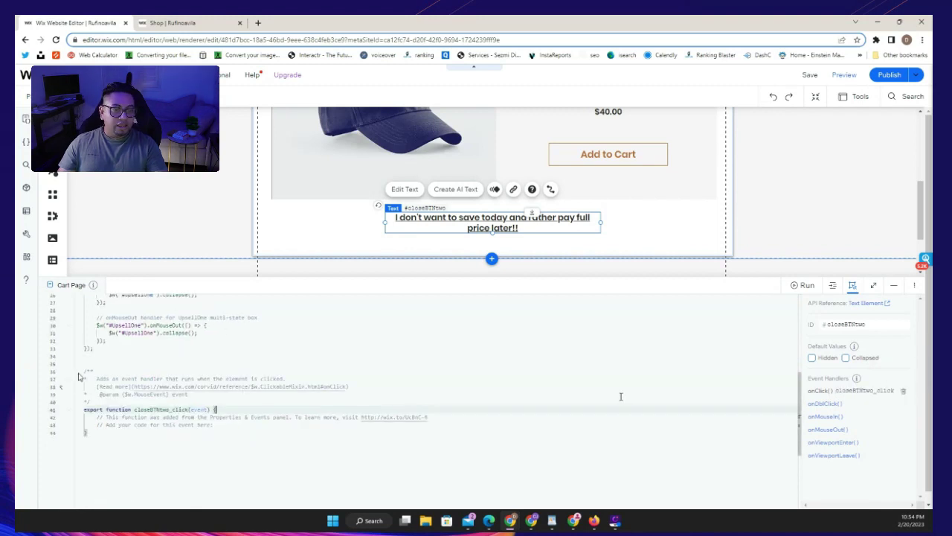
left_click_drag(86, 369, 118, 451)
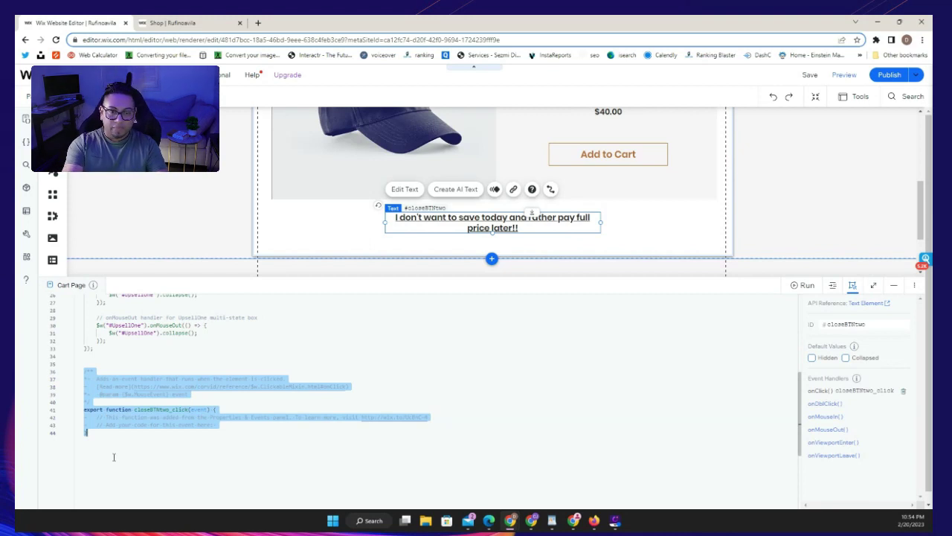
key("BackSpace")
In the FirstOffer state, add the onClick event handler closeBTNone_click to the decline text and delete its generated function block from the code
scroll(574, 221, "up", 3)
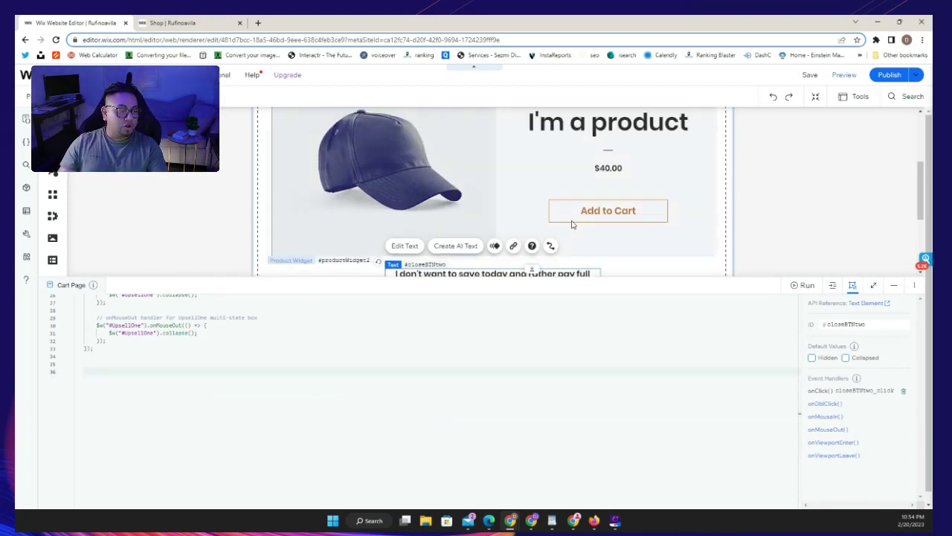
left_click(340, 163)
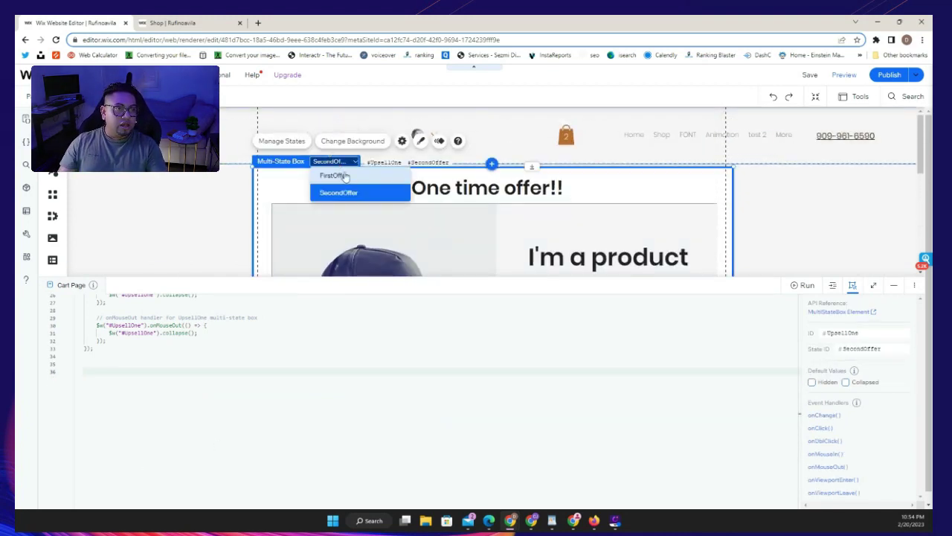
left_click(349, 174)
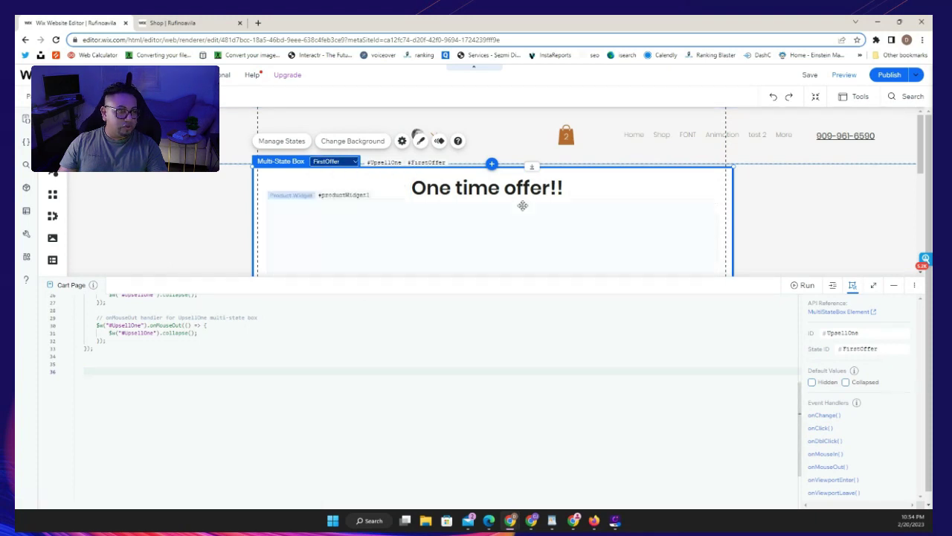
scroll(520, 206, "down", 5)
left_click(499, 218)
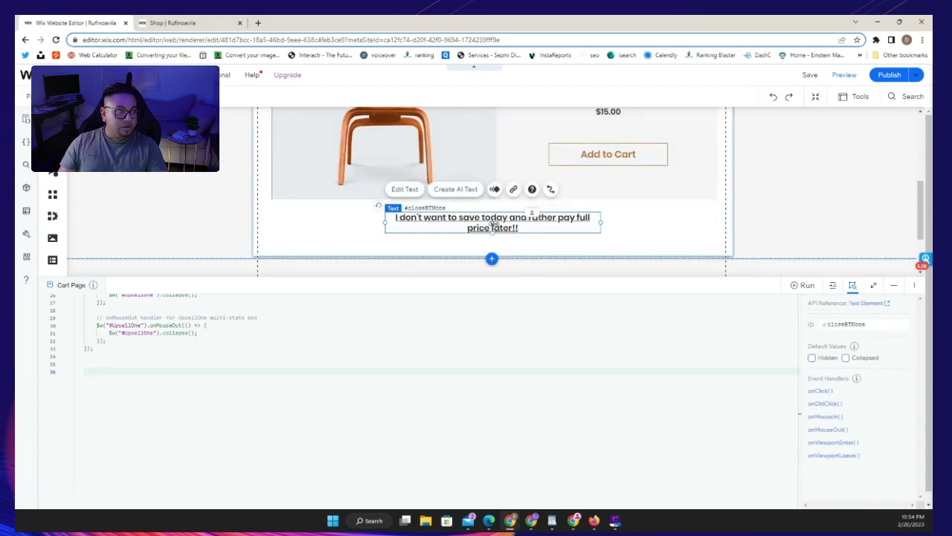
left_click(819, 390)
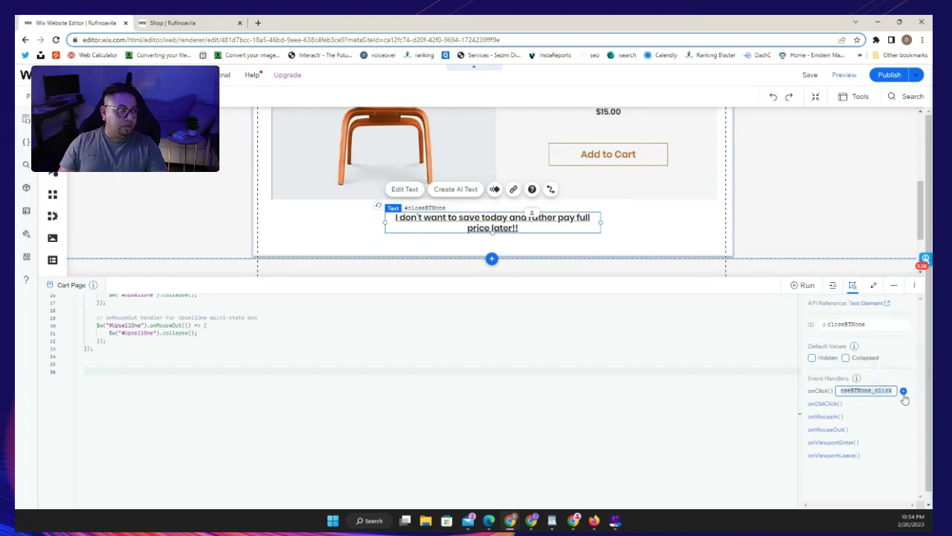
left_click(903, 392)
left_click_drag(163, 453, 85, 363)
key("Delete")
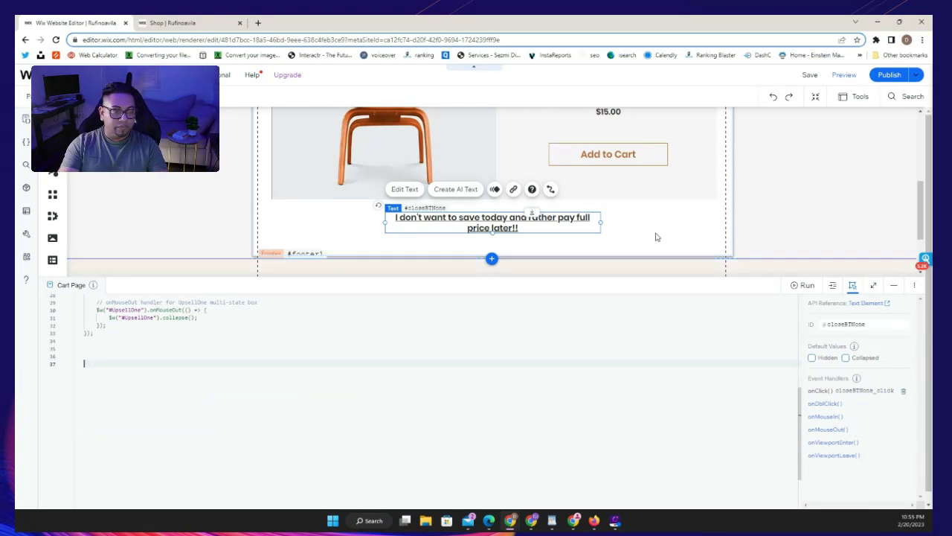
scroll(548, 325, "up", 8)
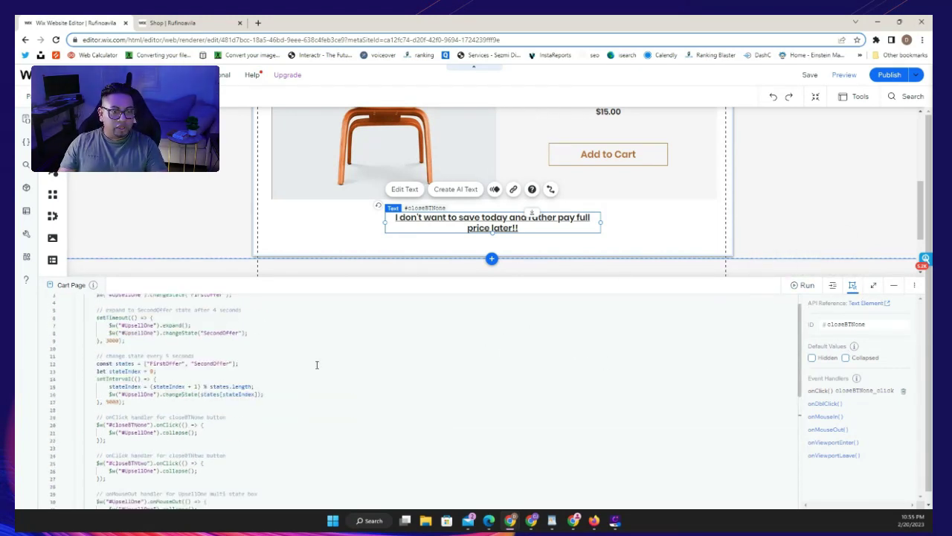
scroll(345, 354, "up", 1)
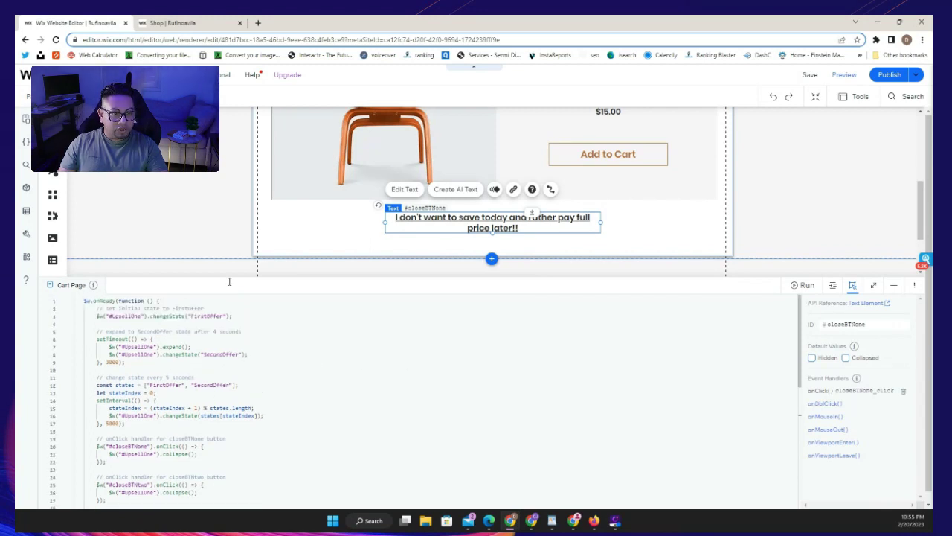
Select the UpsellOne multi-state box, check its Collapsed default value and view the whole FirstOffer state on the canvas
scroll(261, 213, "up", 3)
left_click(701, 131)
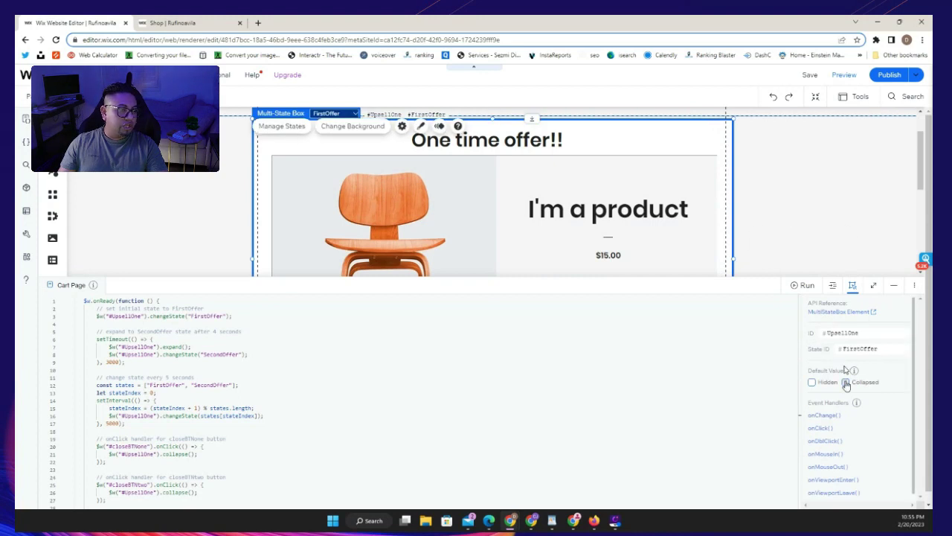
left_click(893, 286)
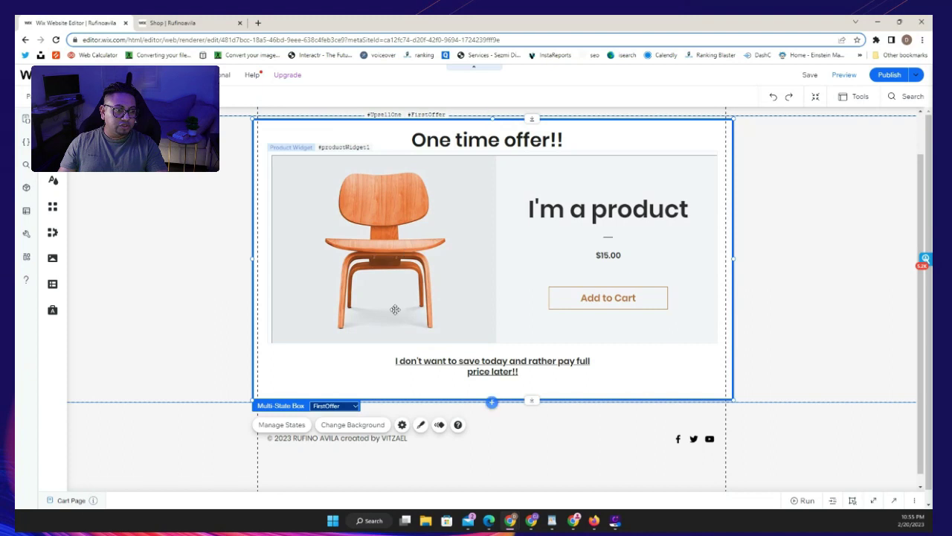
left_click(894, 499)
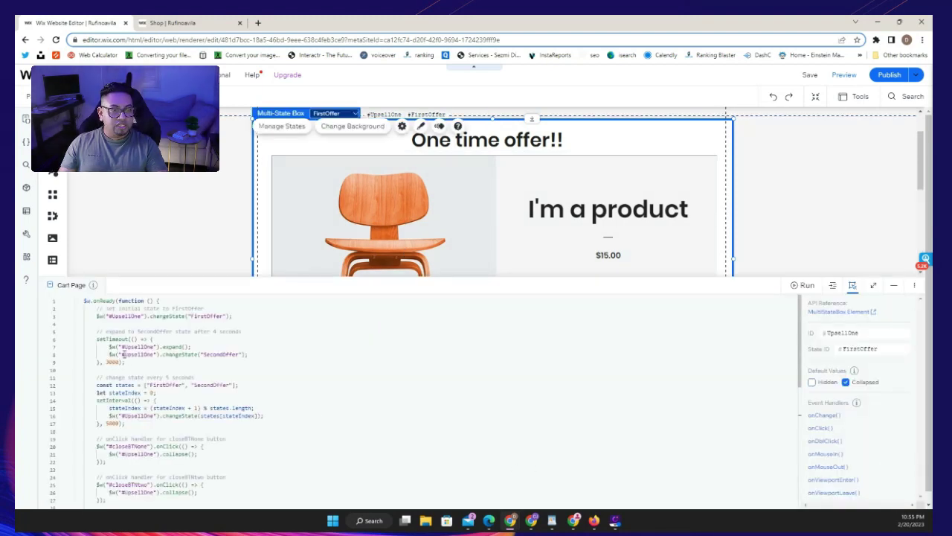
Recheck the Cart Page code, comparing the timer delays and collapse handlers for closeBTNone, closeBTNtwo and UpsellOne with the box's IDs
scroll(123, 354, "down", 2)
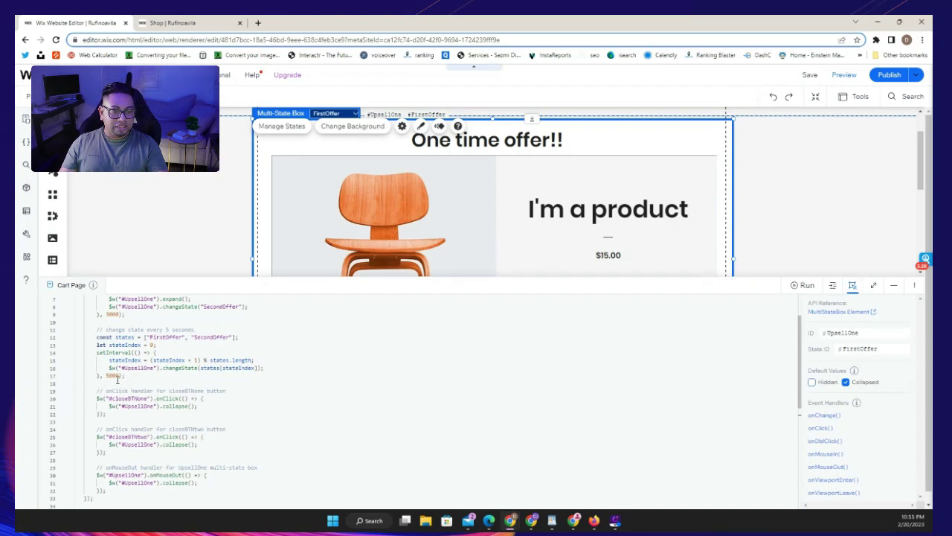
scroll(116, 379, "down", 1)
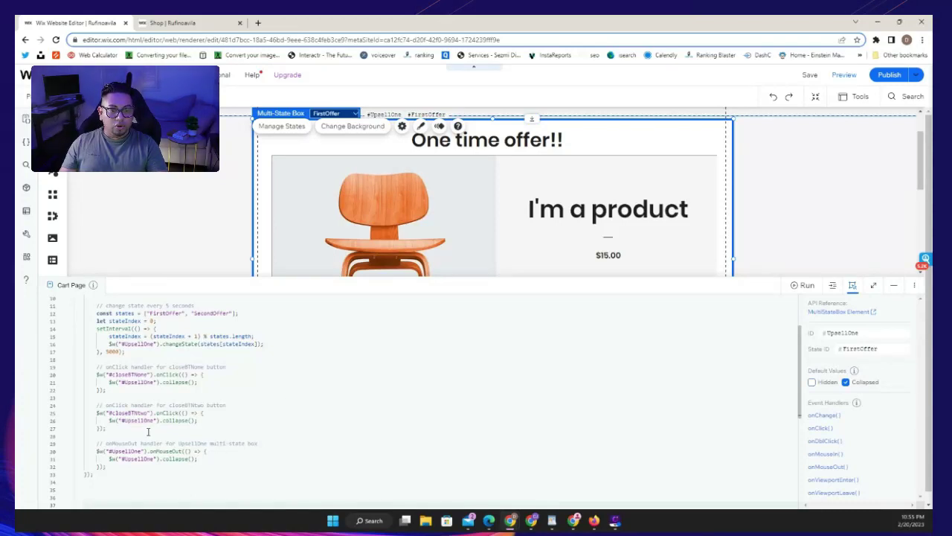
scroll(148, 431, "down", 1)
left_click(145, 381)
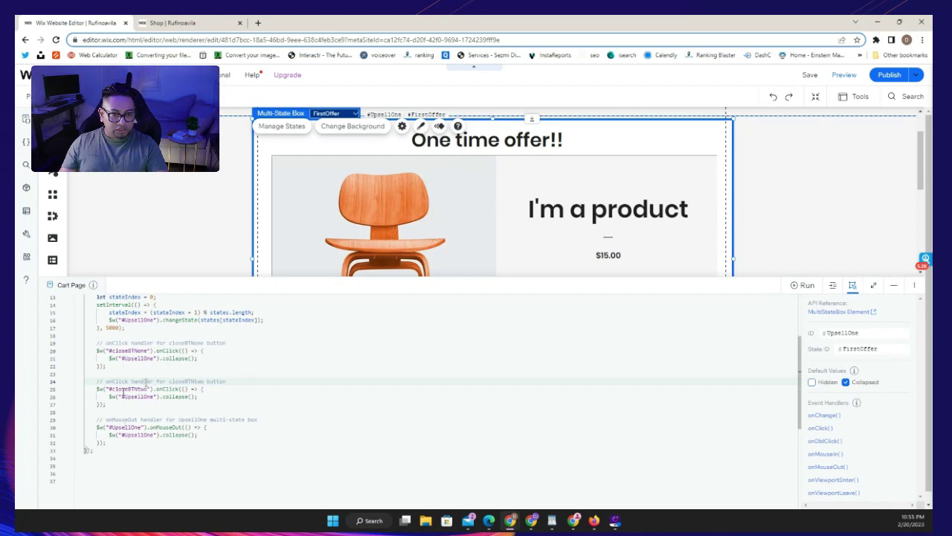
scroll(141, 360, "up", 1)
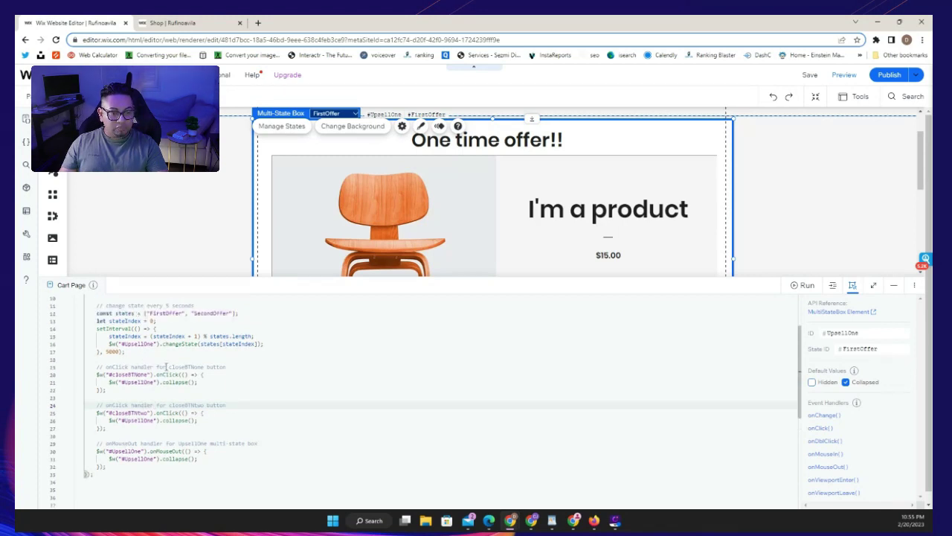
scroll(169, 372, "up", 2)
scroll(200, 384, "up", 1)
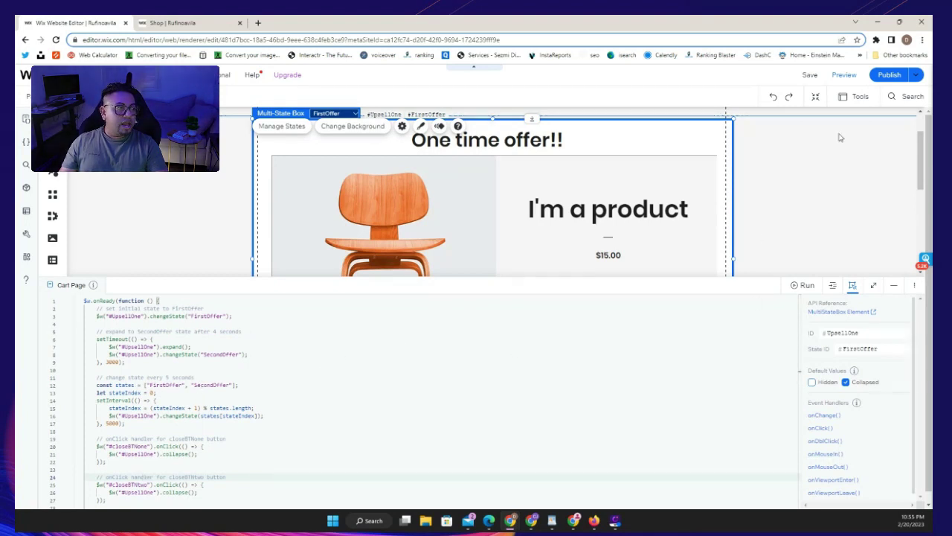
scroll(312, 400, "down", 2)
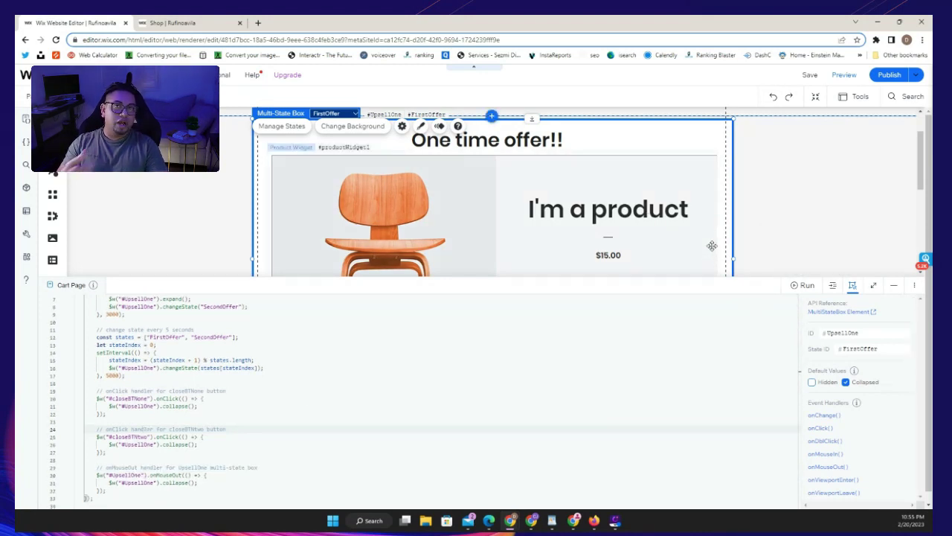
scroll(629, 241, "down", 2)
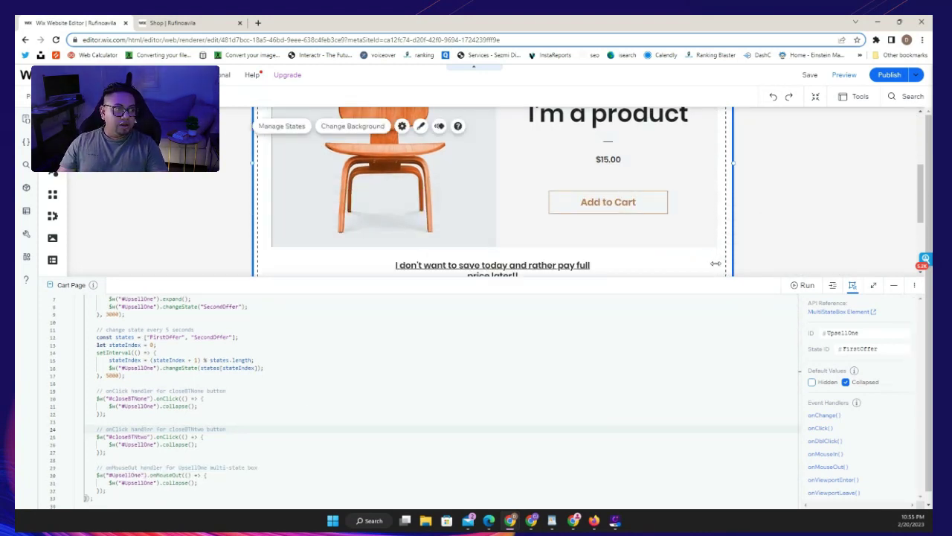
Preview the cart page, publish the site and open the live version in place of the old Shop tab
left_click(890, 288)
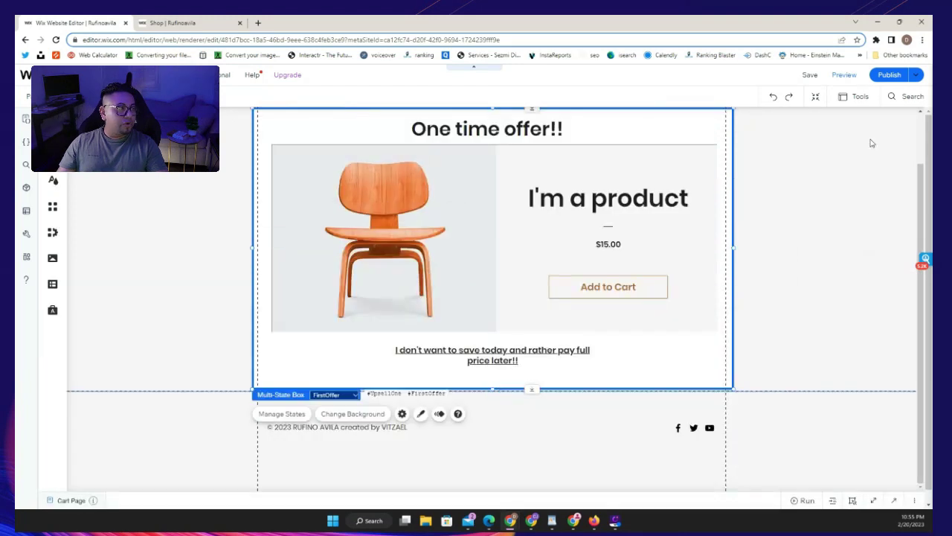
left_click(844, 76)
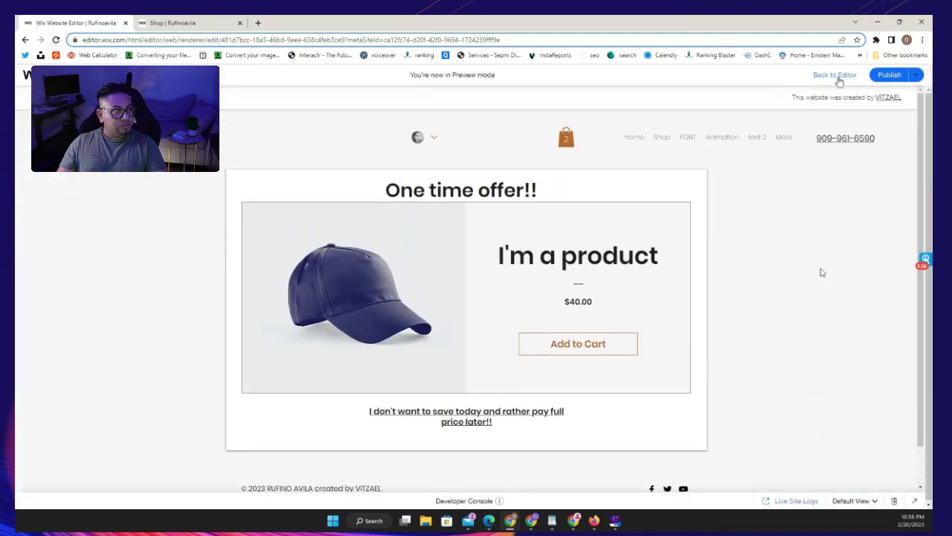
left_click(887, 77)
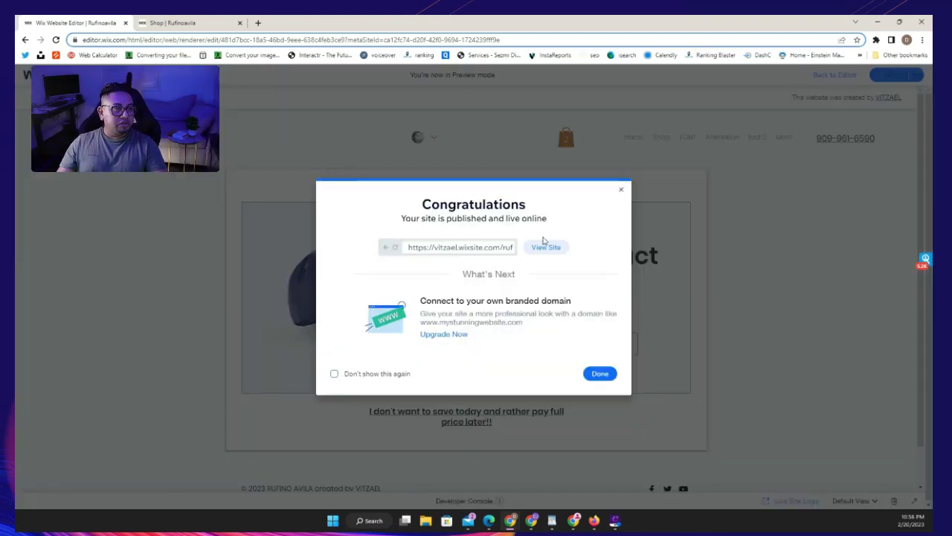
left_click(550, 245)
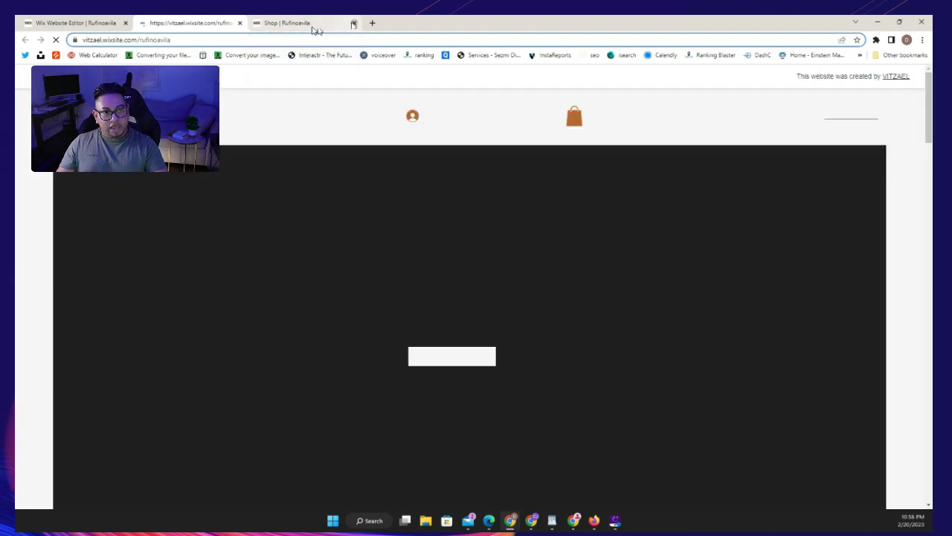
left_click(353, 23)
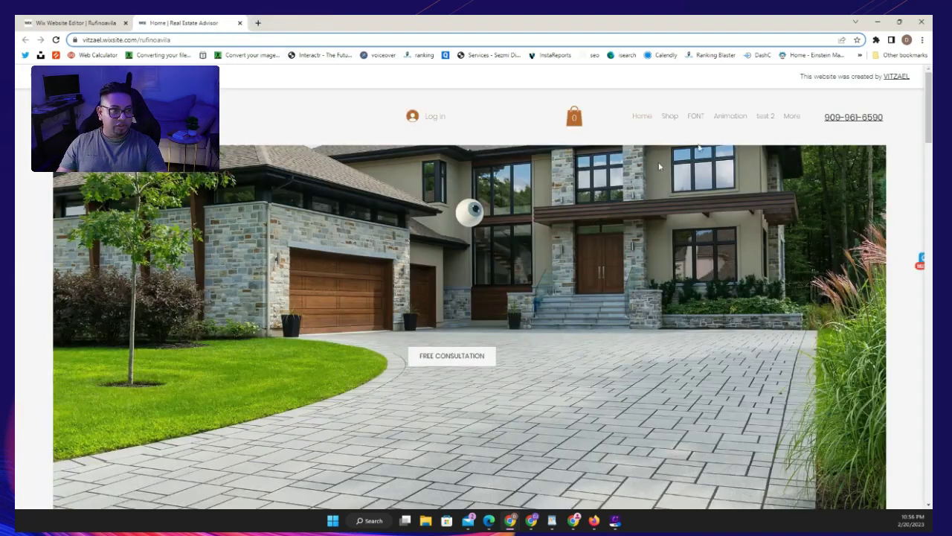
In the live shop, add the $20.00 tote bag in White to the cart and view the cart page
left_click(669, 117)
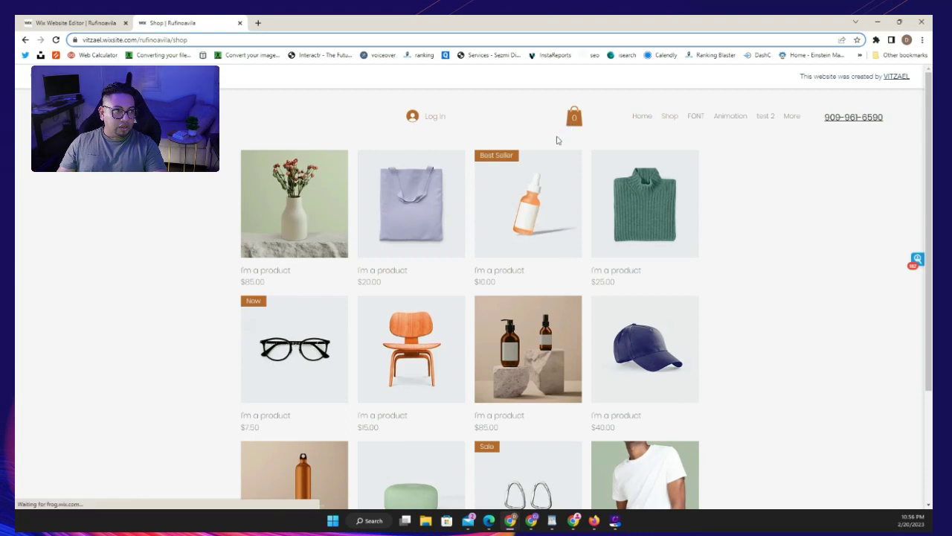
left_click(400, 217)
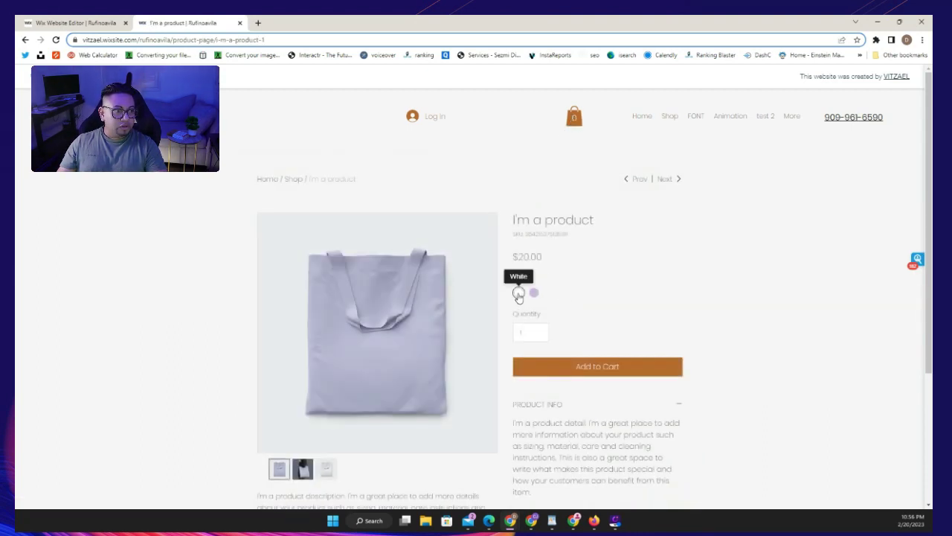
left_click(518, 293)
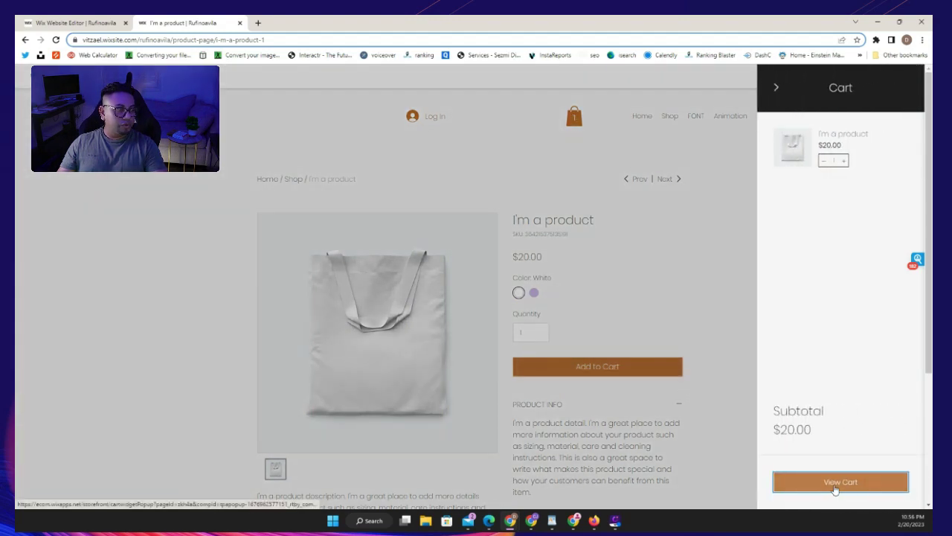
left_click(835, 487)
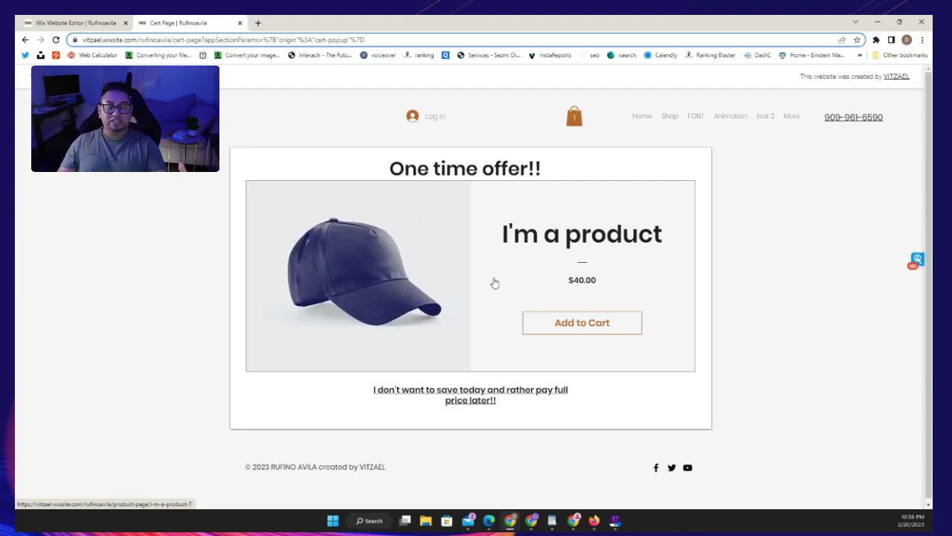
Decline the one-time offer through its decline text and reload the live cart page
left_click(566, 325)
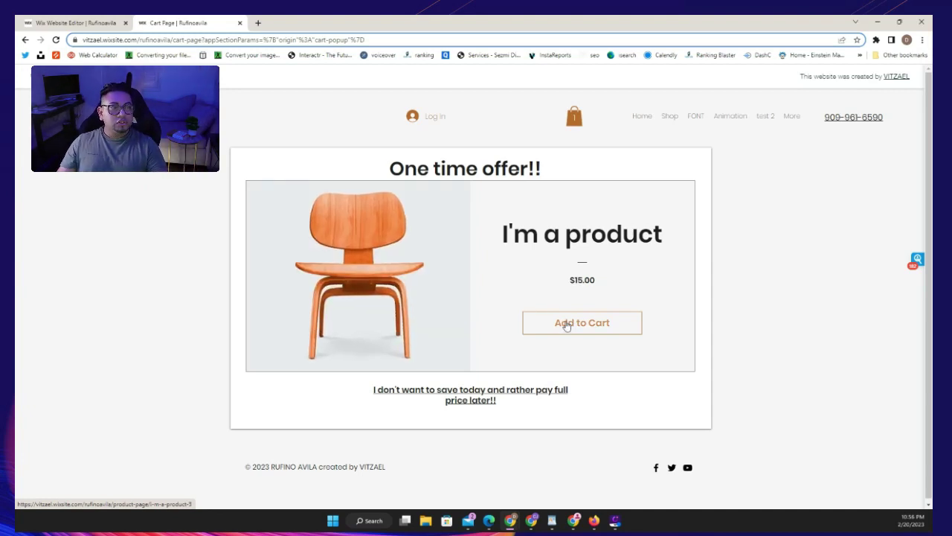
left_click(478, 400)
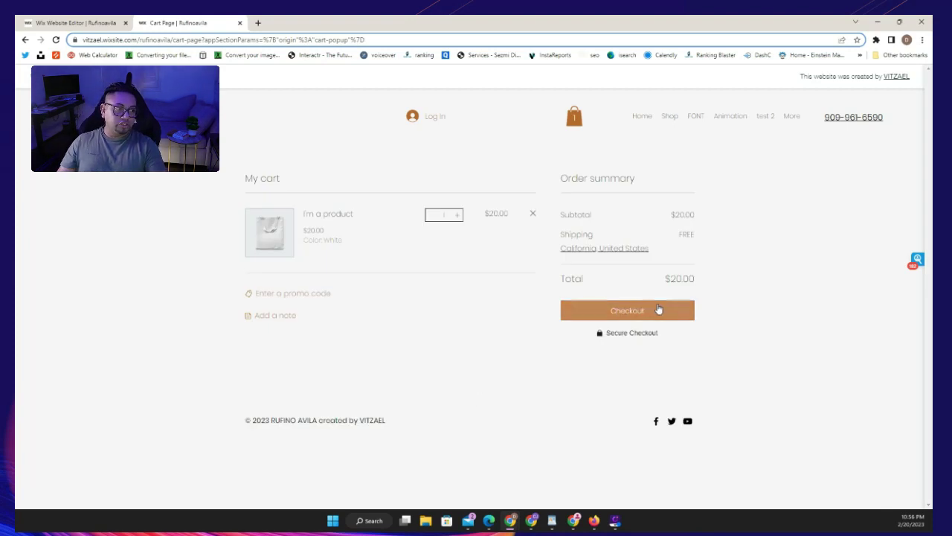
left_click(56, 41)
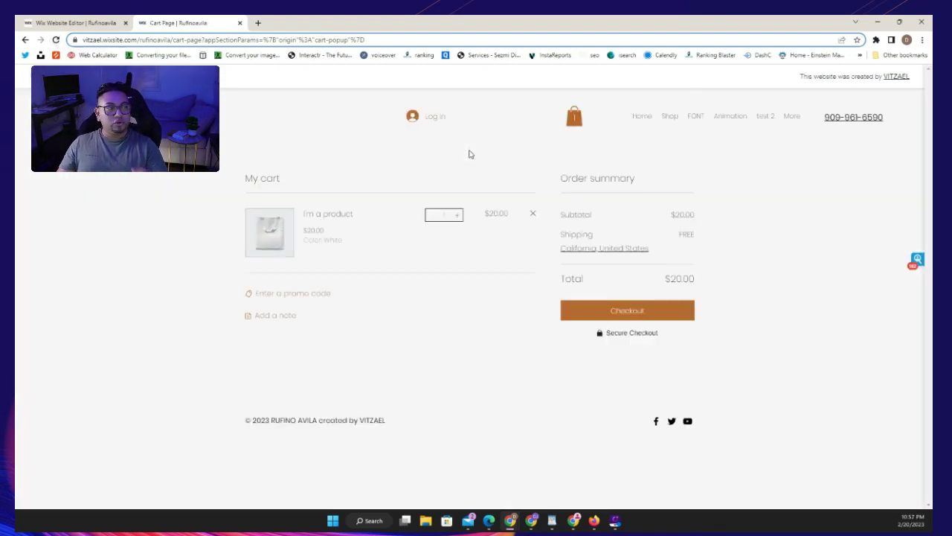
Return to the Wix Editor tab, dismiss the publish confirmation and leave preview mode
left_click(78, 23)
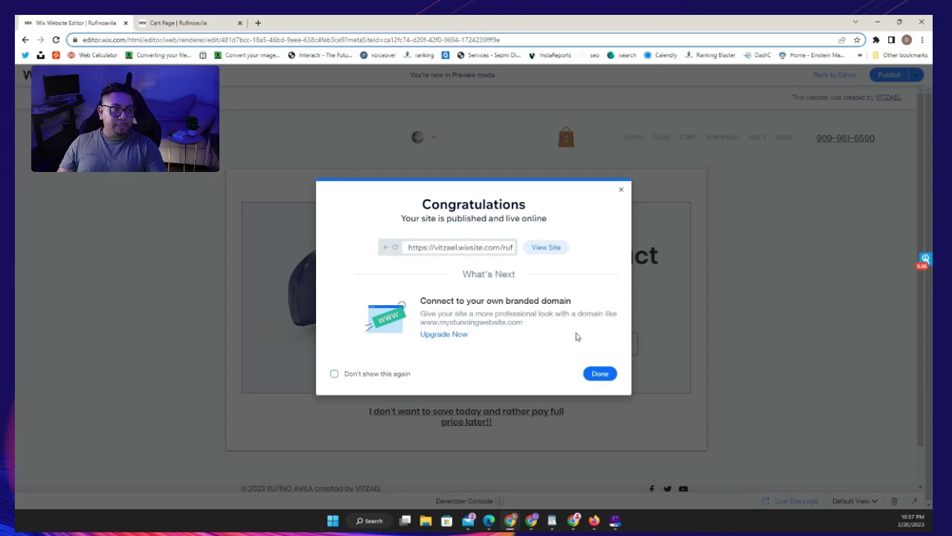
left_click(599, 374)
left_click(914, 501)
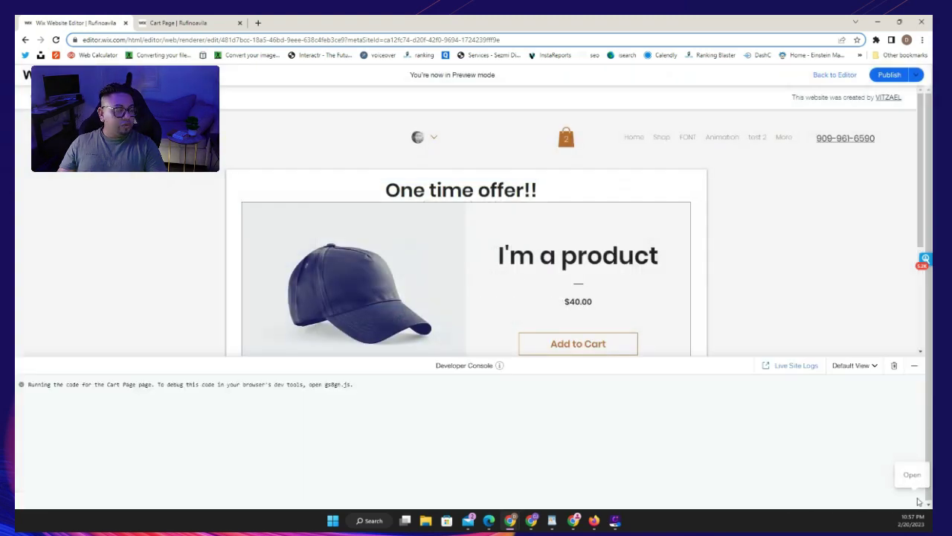
left_click(439, 143)
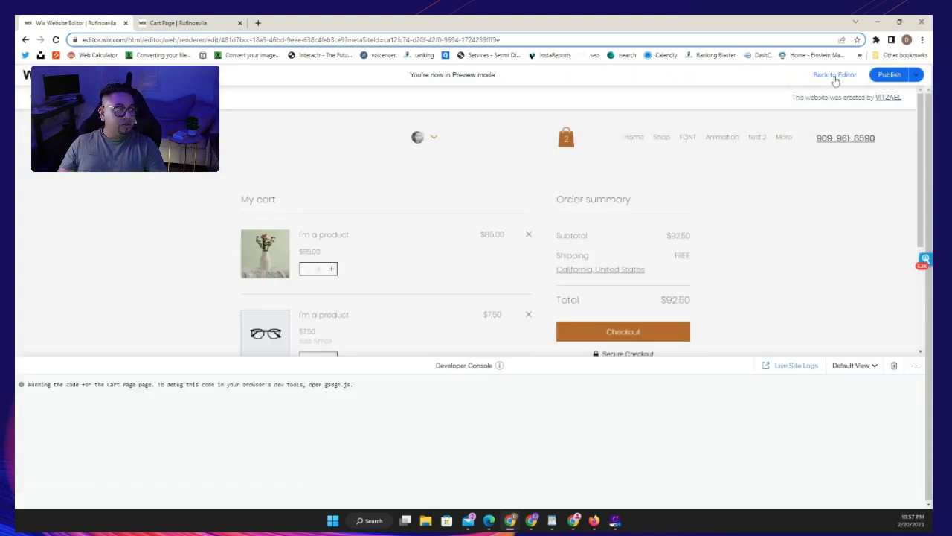
left_click(835, 74)
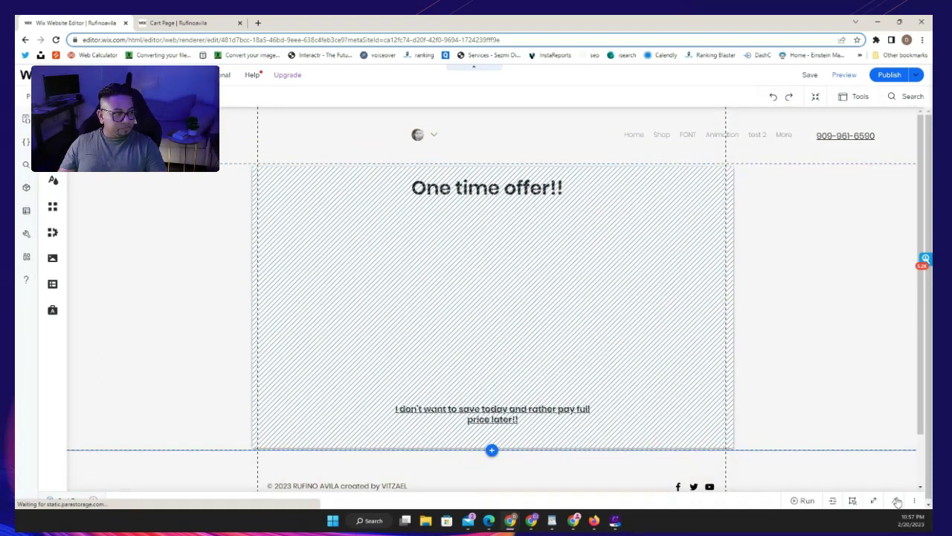
Open and enlarge the Cart Page code and locate the setTimeout and setInterval delay values
left_click(896, 501)
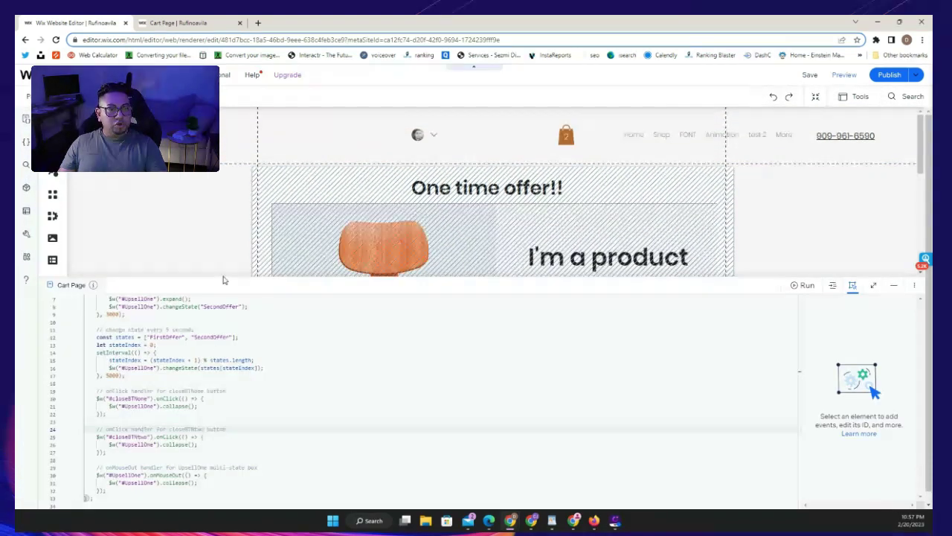
left_click_drag(222, 274, 222, 167)
scroll(119, 245, "up", 2)
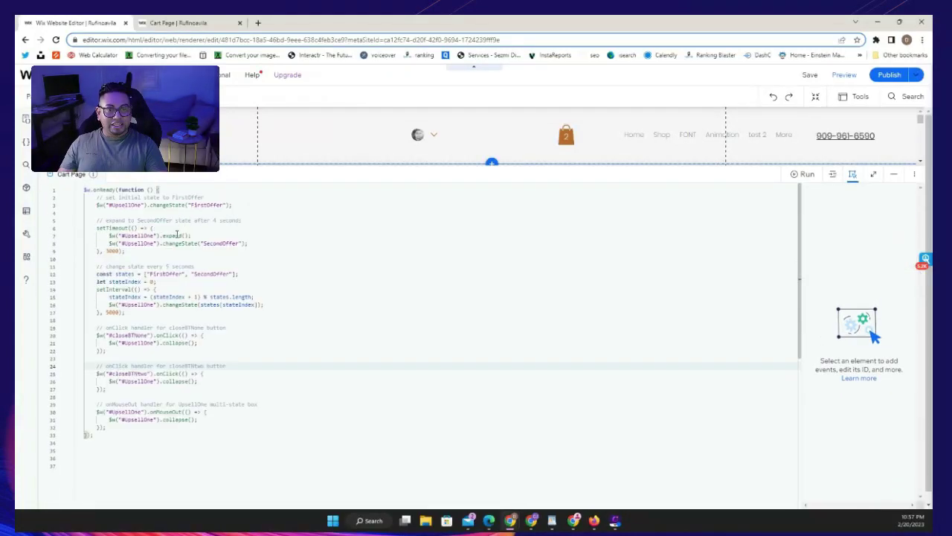
double_click(113, 250)
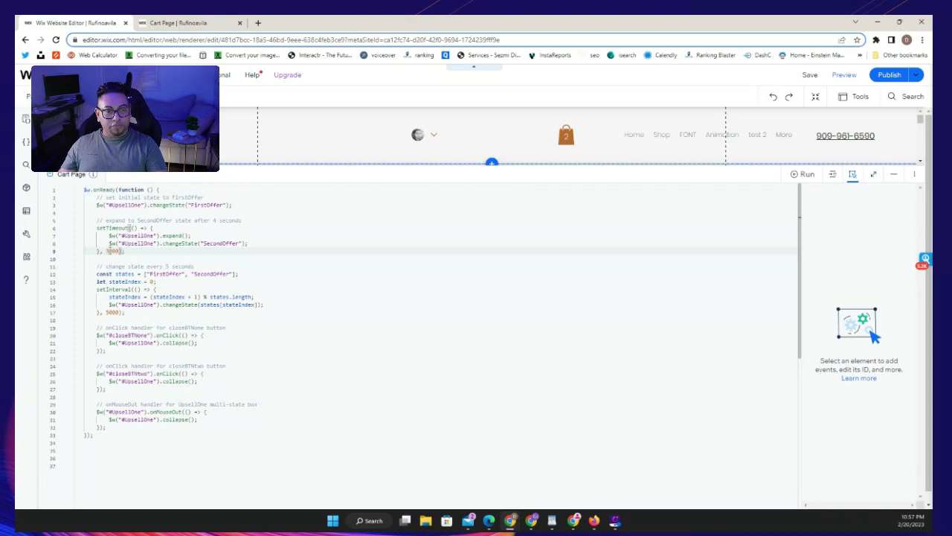
left_click(108, 313)
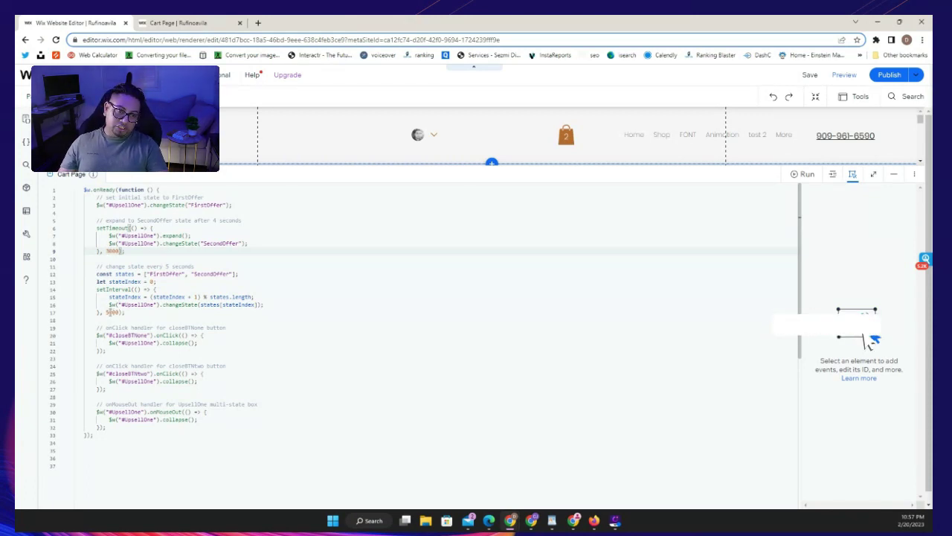
On the live cart page, accept the one-time offer by adding the $40.00 cap to the cart, and close the cart summary
left_click(210, 21)
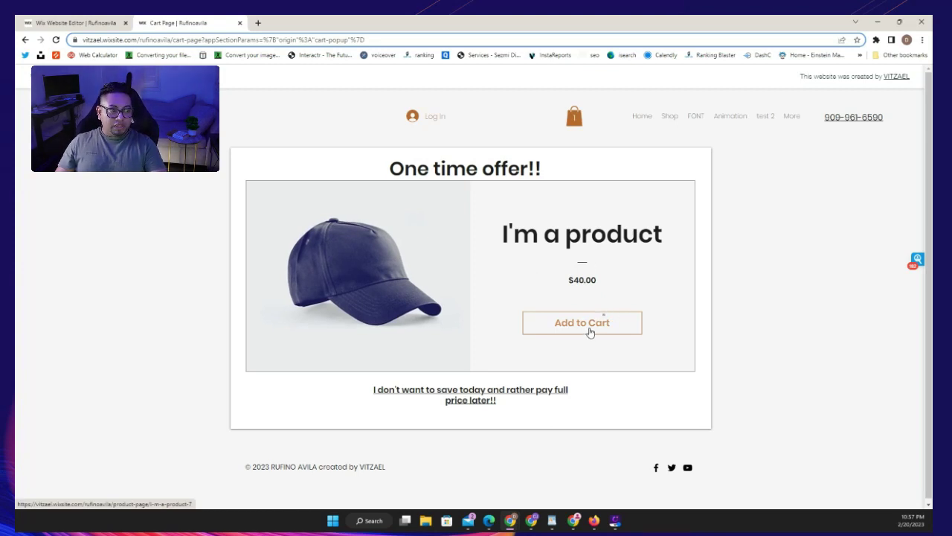
left_click(606, 320)
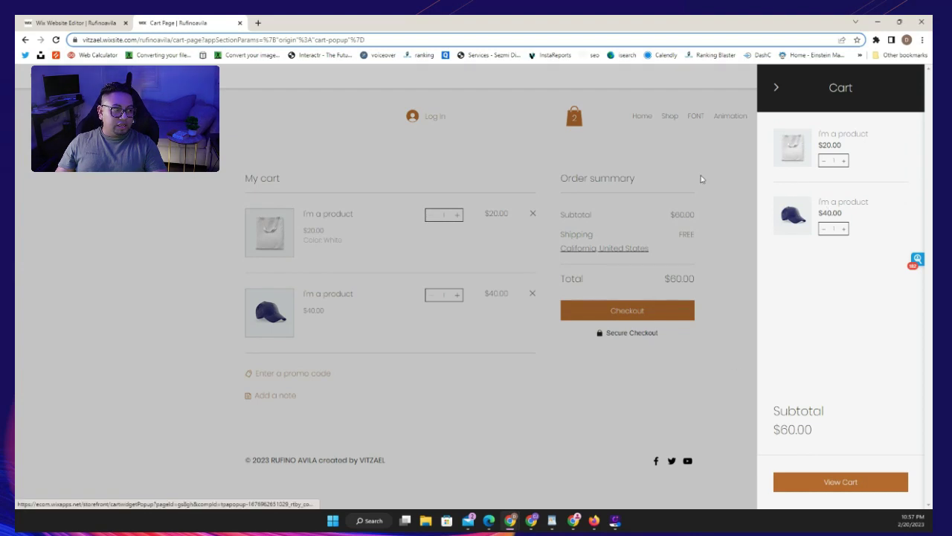
left_click(644, 372)
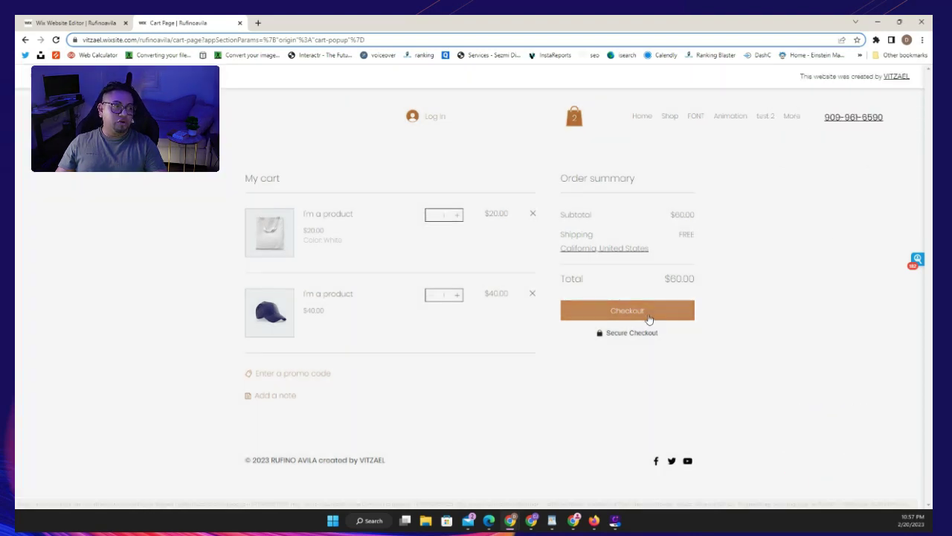